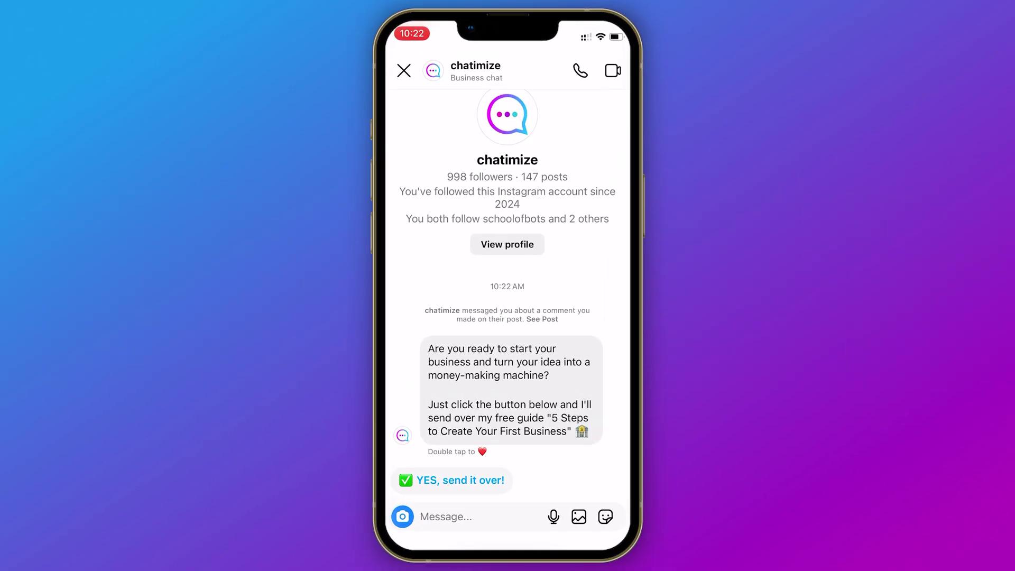
Accept the 'YES, send it over!' offer, then reply with a first name and an email address
click(460, 480)
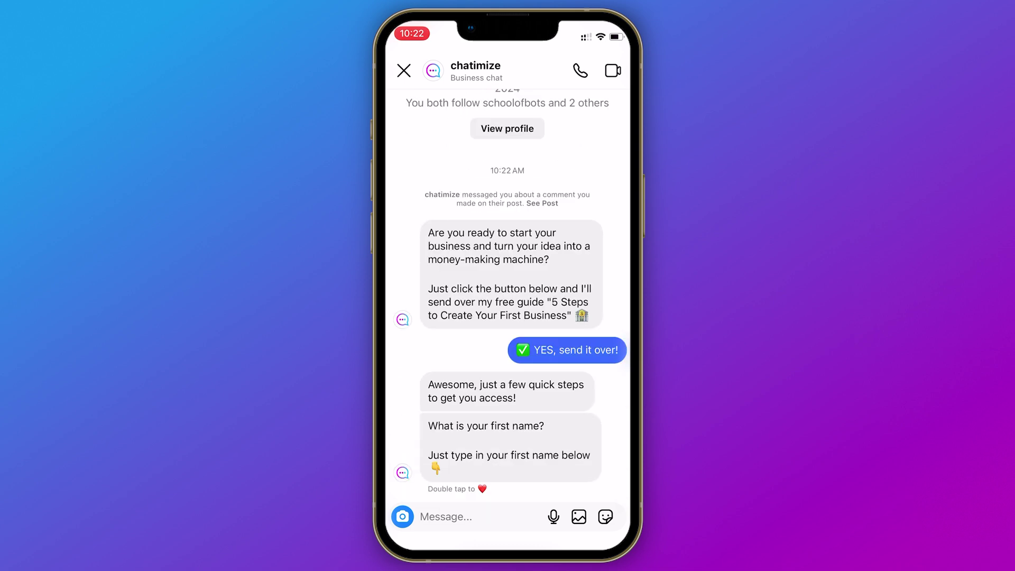
click(476, 516)
text(Joren)
key(Return)
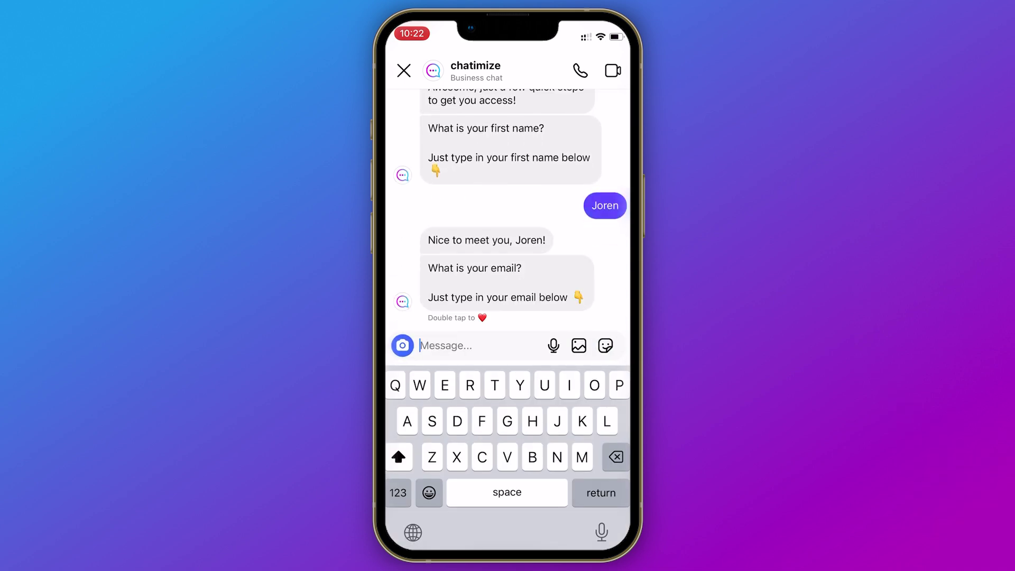
key(Return)
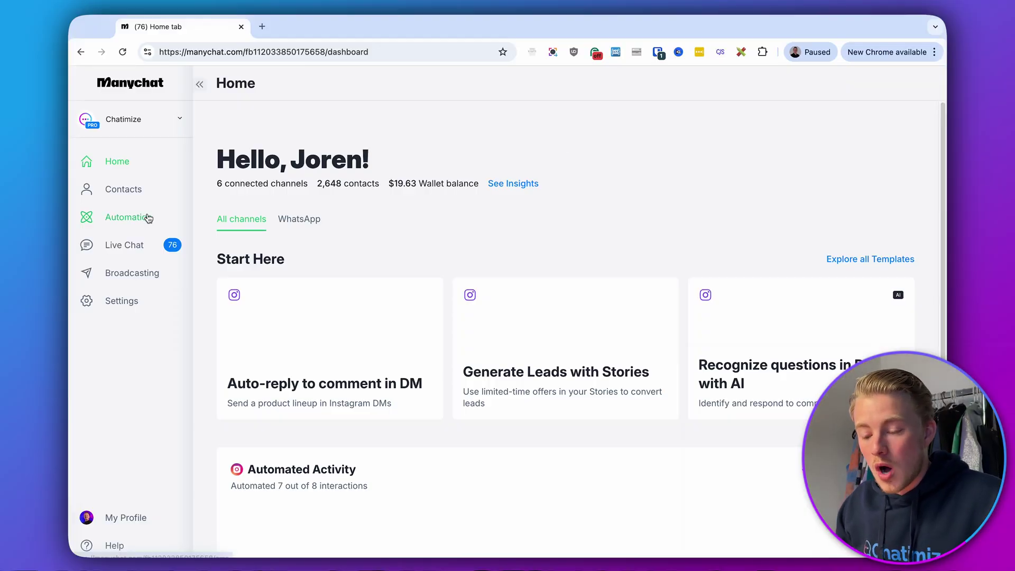
Create a new automation from scratch and start adding its first trigger
click(144, 217)
click(846, 133)
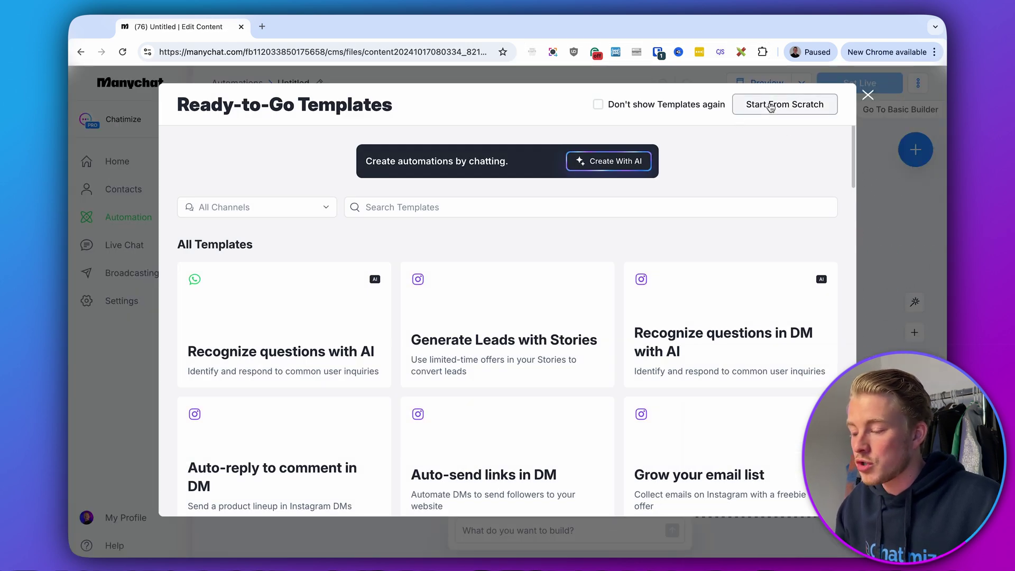
click(752, 113)
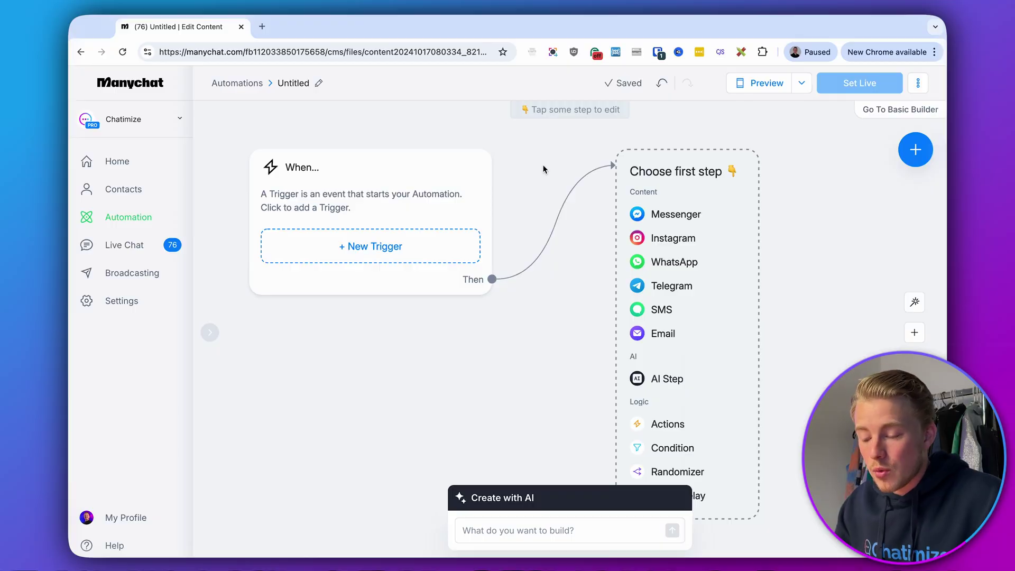
click(449, 250)
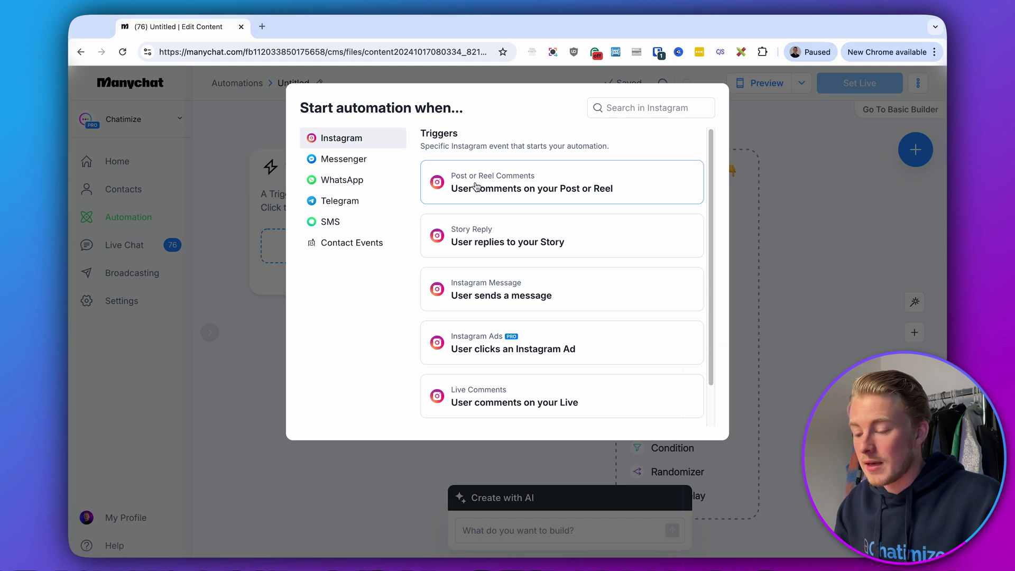
Set the trigger to 'User comments on your Post or Reel' for All Posts or Reels
click(571, 177)
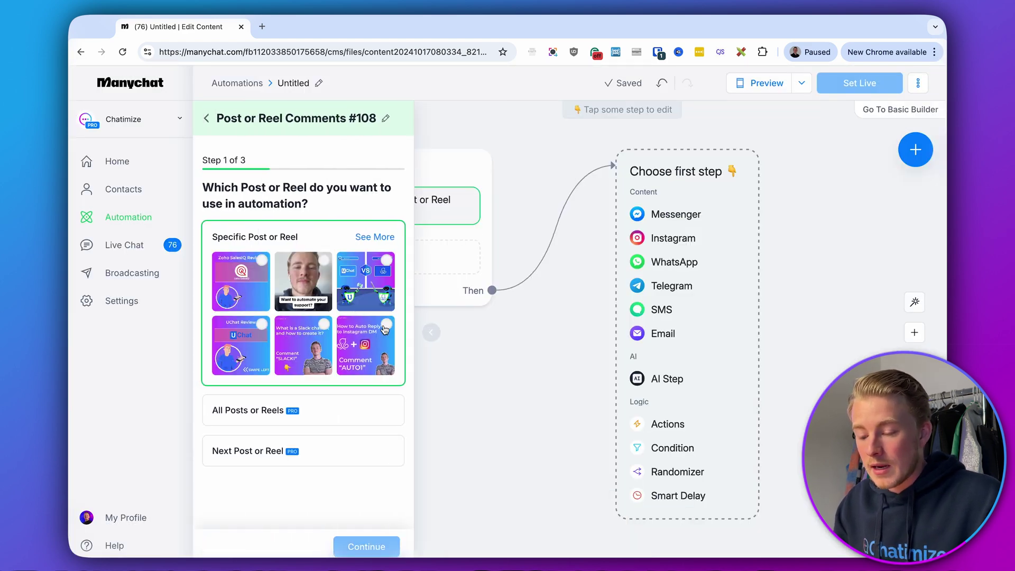
click(250, 422)
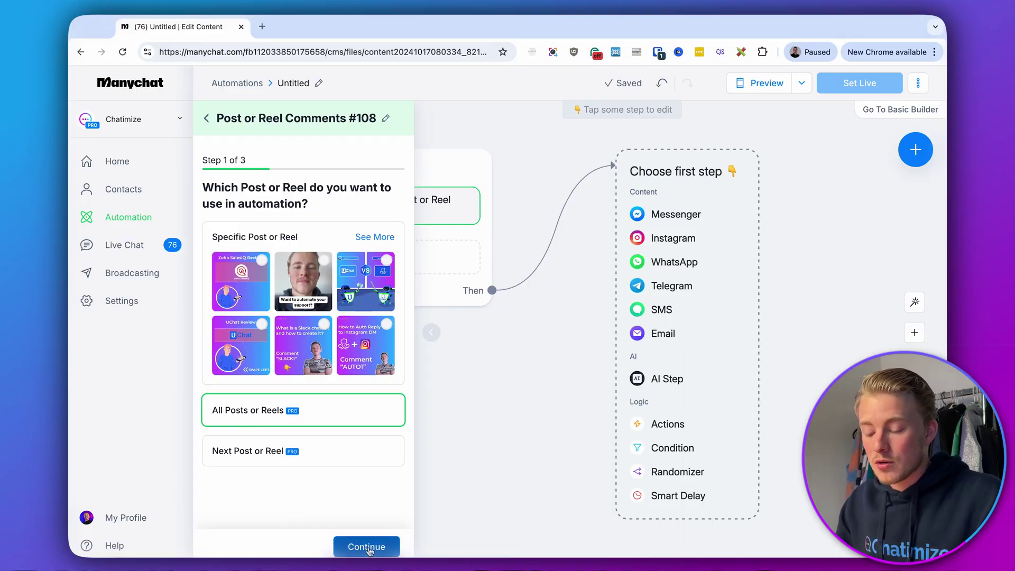
click(367, 547)
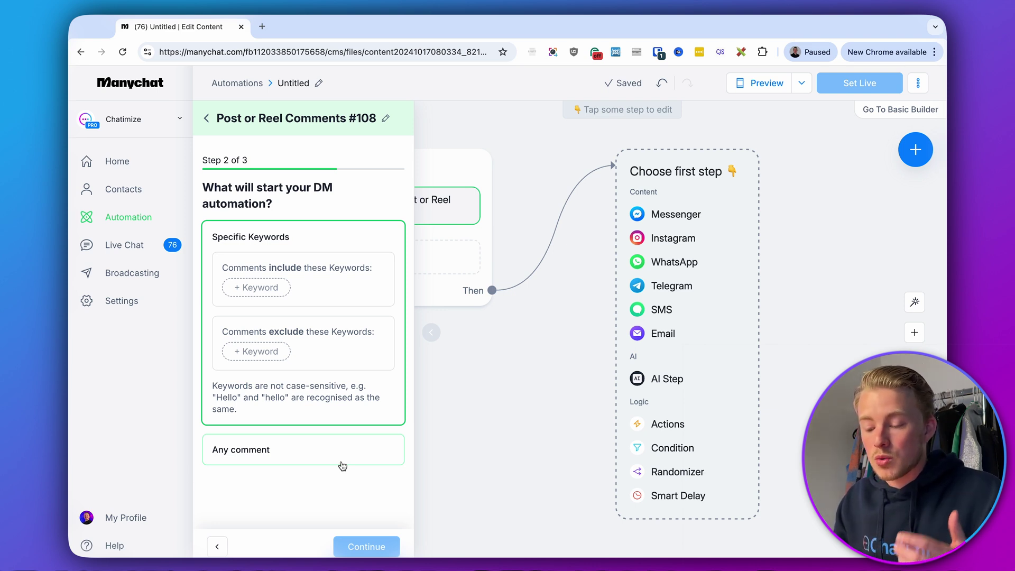
Add the comment keywords EBOOK, EBOK, EBOKO and "EBOOK" to the trigger
click(258, 289)
text(EBOOK)
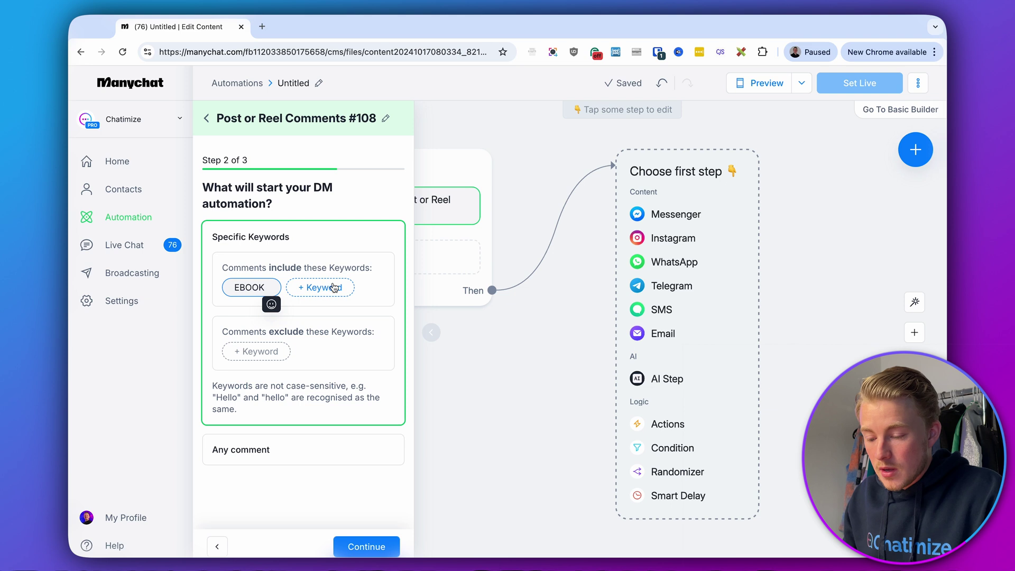
click(334, 287)
text(EBO)
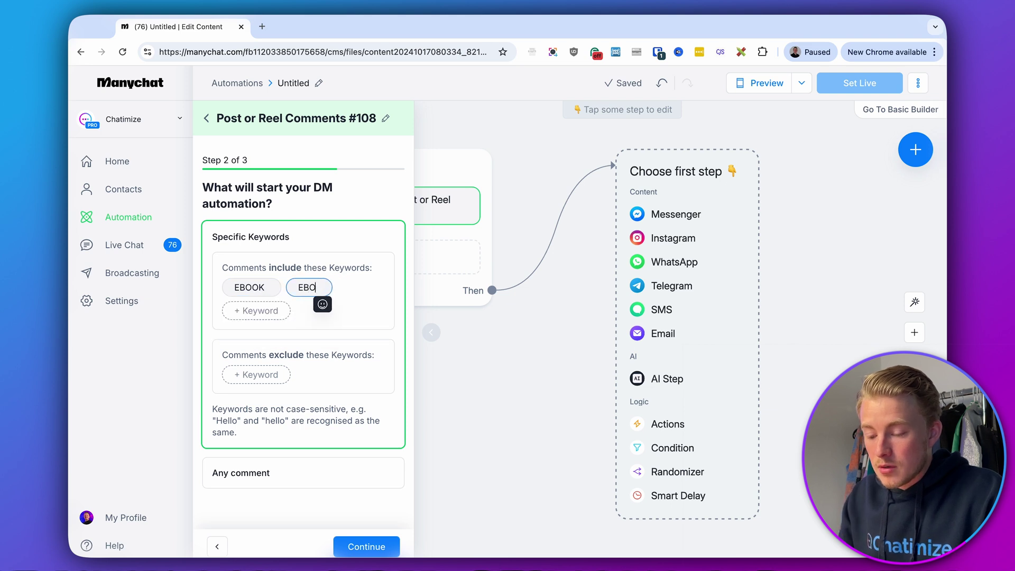
text(K)
click(289, 316)
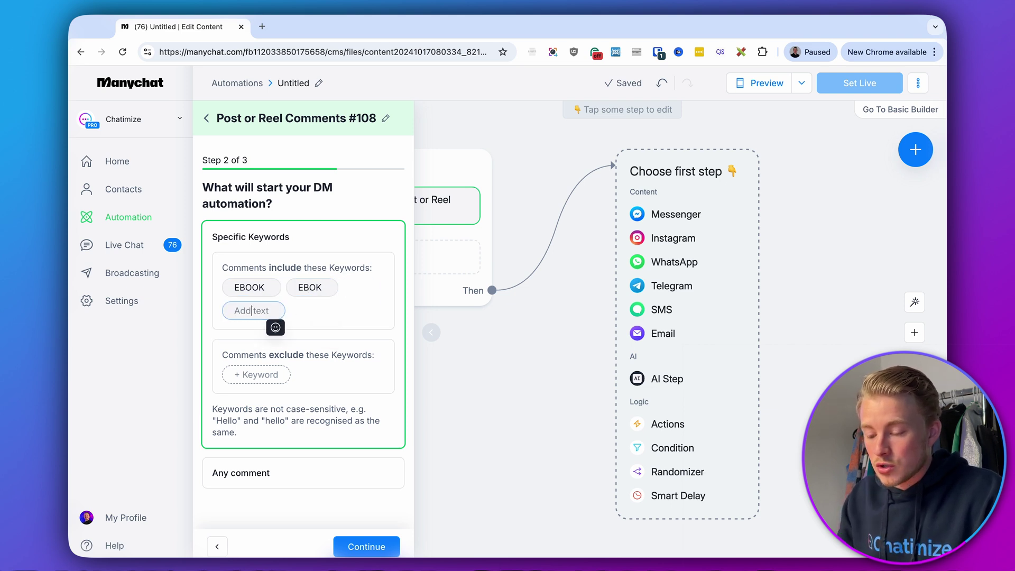
text(EBOKO)
click(320, 310)
text("EBOOK")
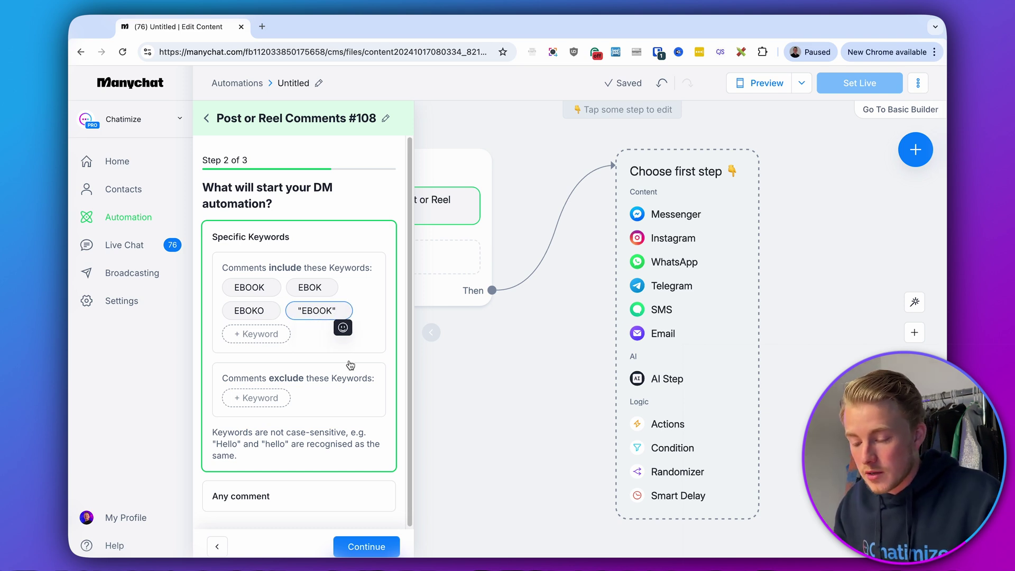
click(366, 546)
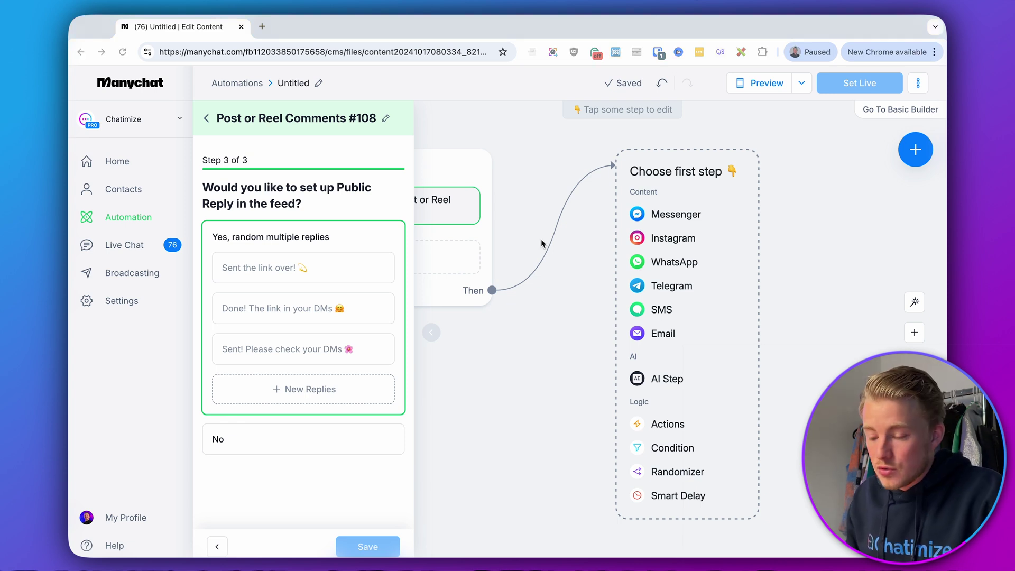
Paste three random public replies, the third ending 'Check your DMs!', and save the trigger
click(325, 259)
text(Can’t wait for you to start a business, please check your DMs!)
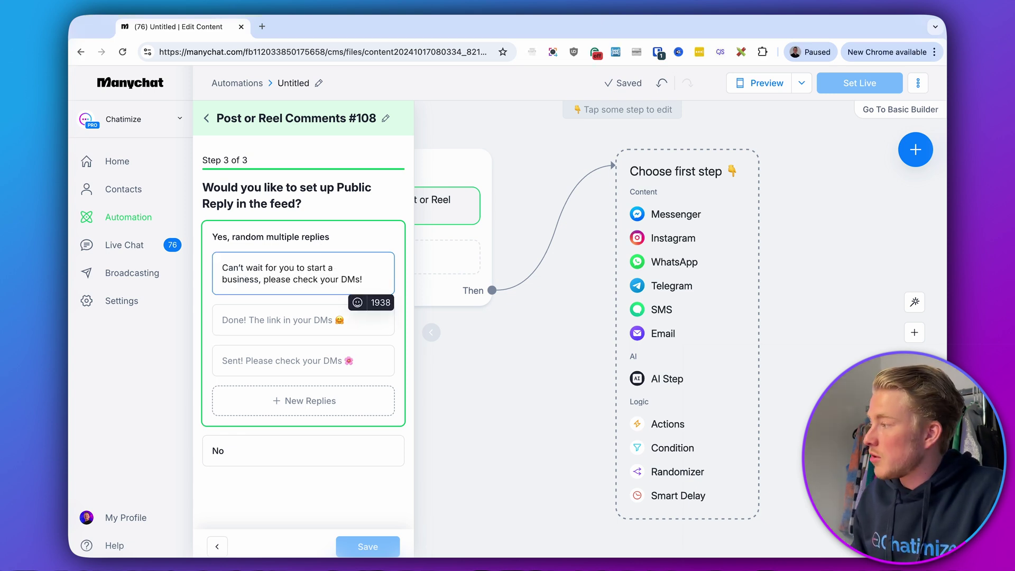
key(Escape)
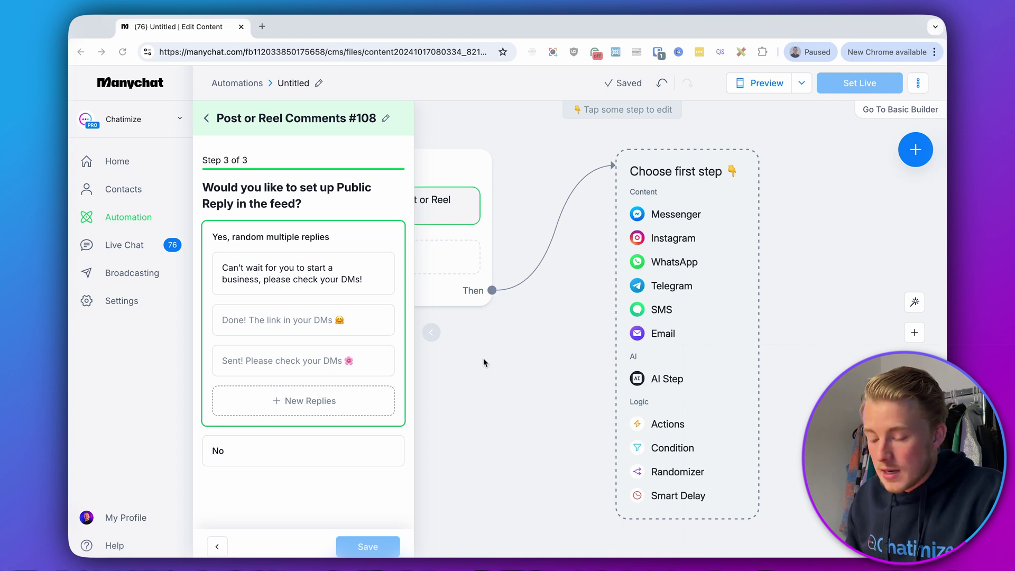
click(300, 320)
text(Let’s start that first business 💪, just sent you a DM!)
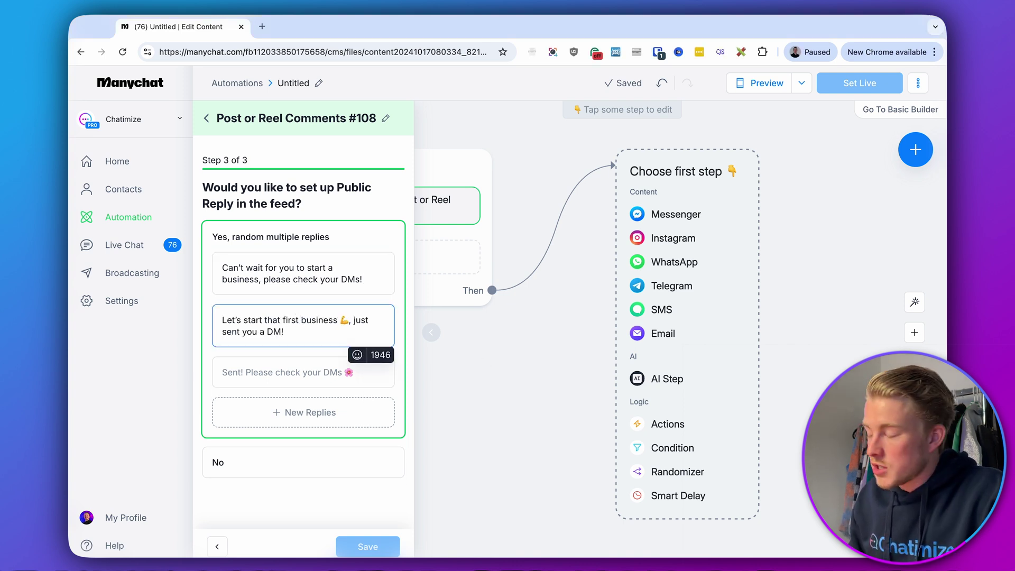
key(Escape)
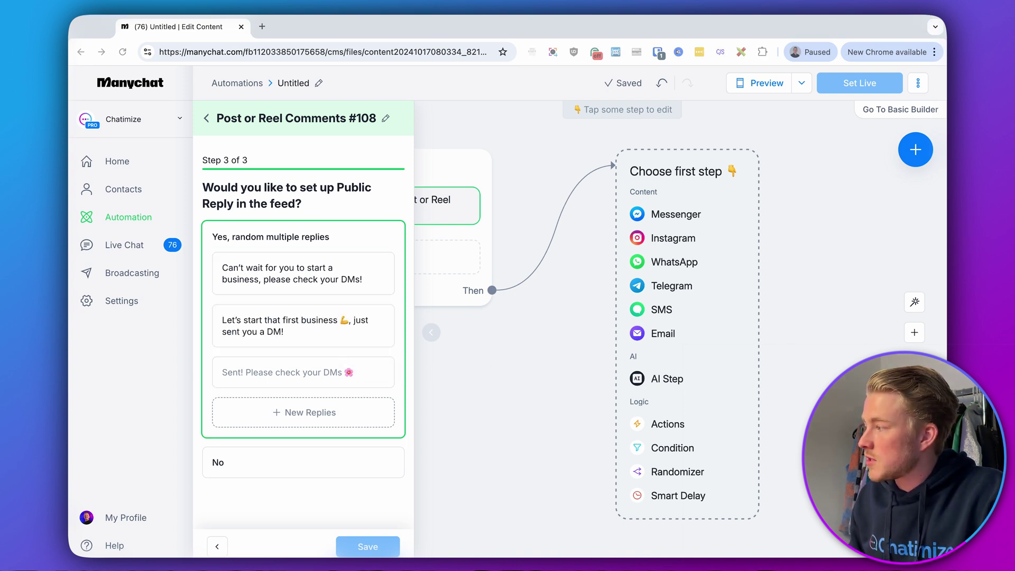
click(219, 381)
text(That’s the first step to your business. Check your DMs!)
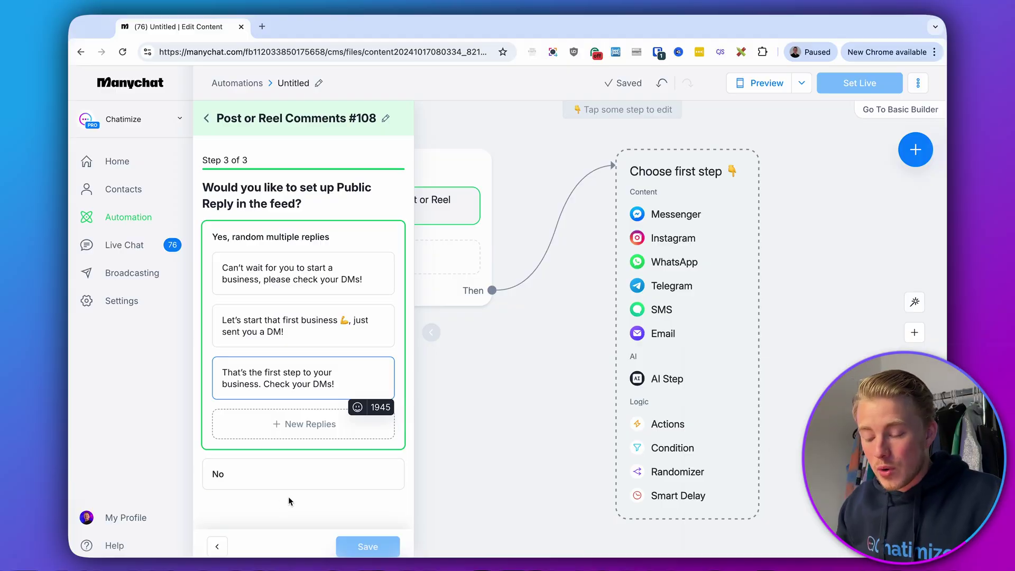
click(361, 545)
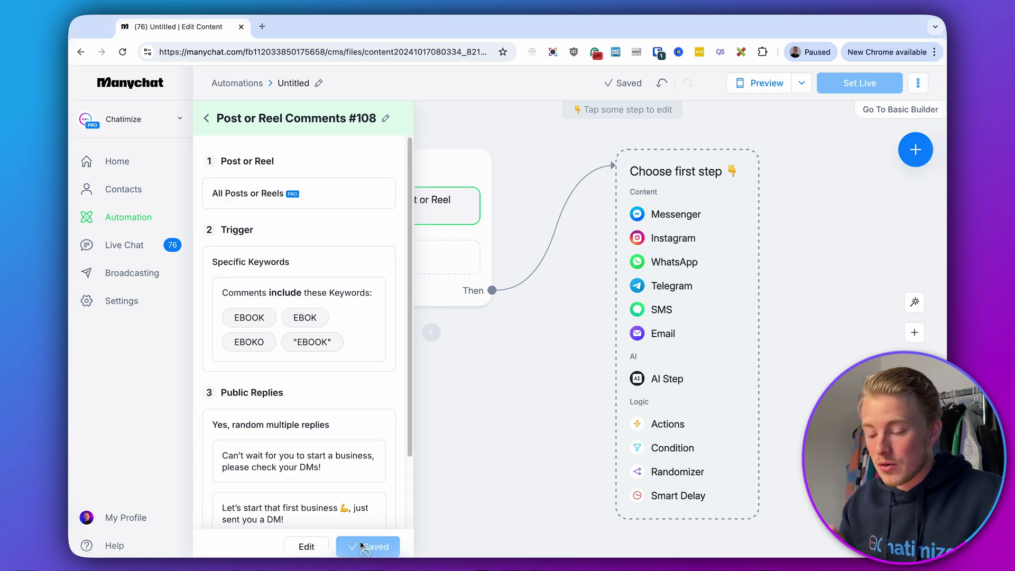
Add an Instagram message first step offering the free guide '5 Steps to Create Your First Business'
click(608, 366)
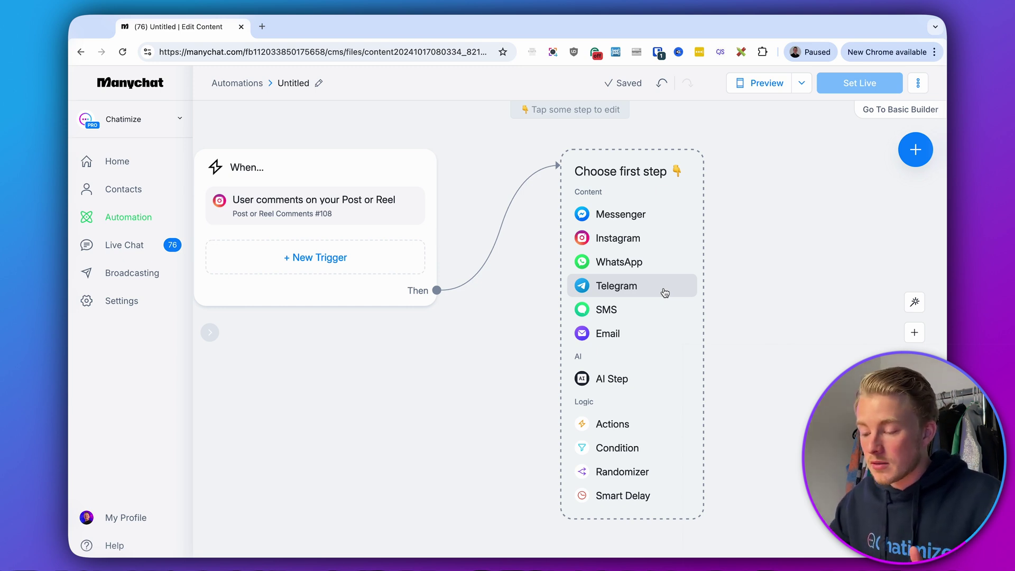
click(618, 239)
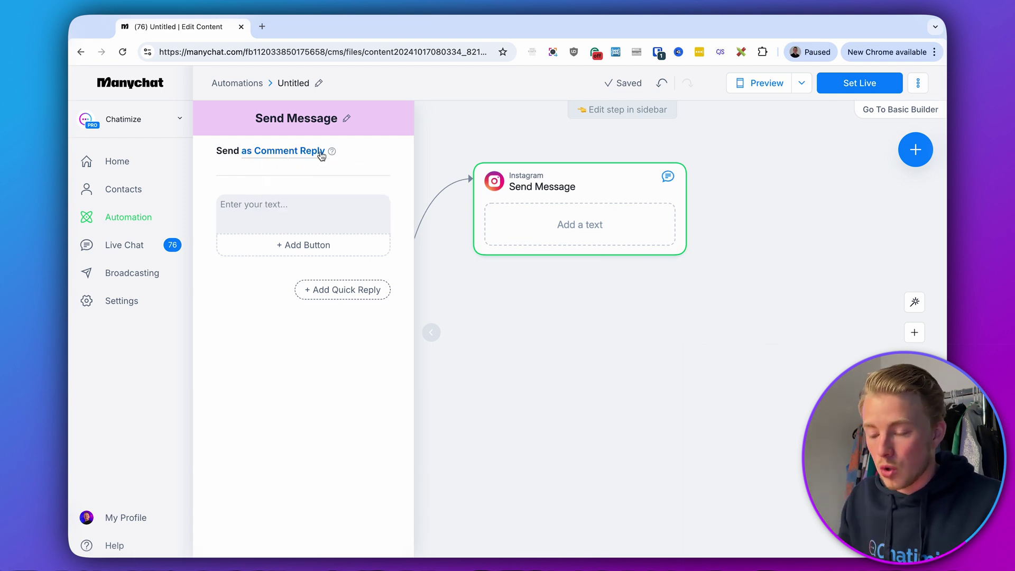
click(320, 195)
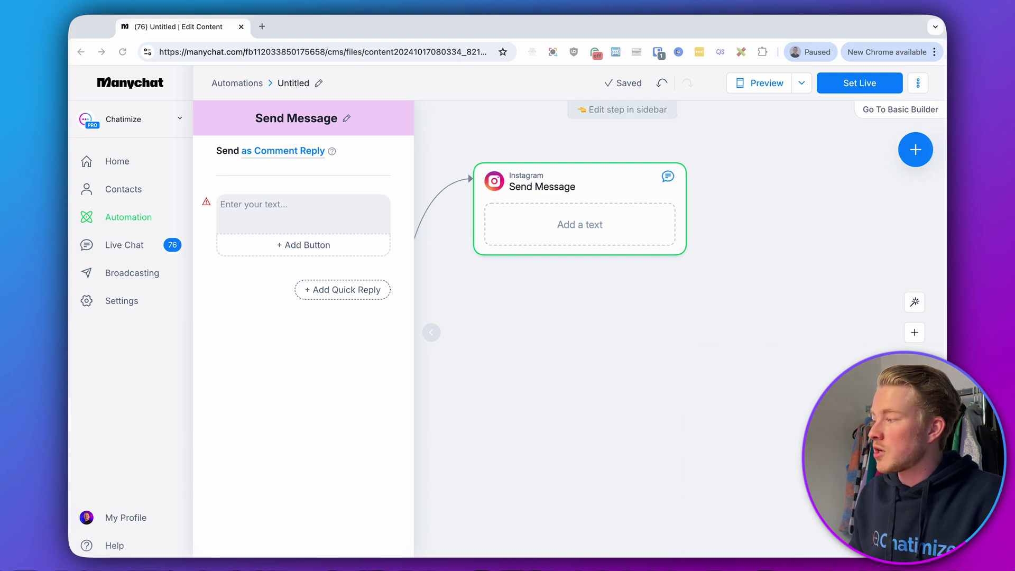
click(310, 201)
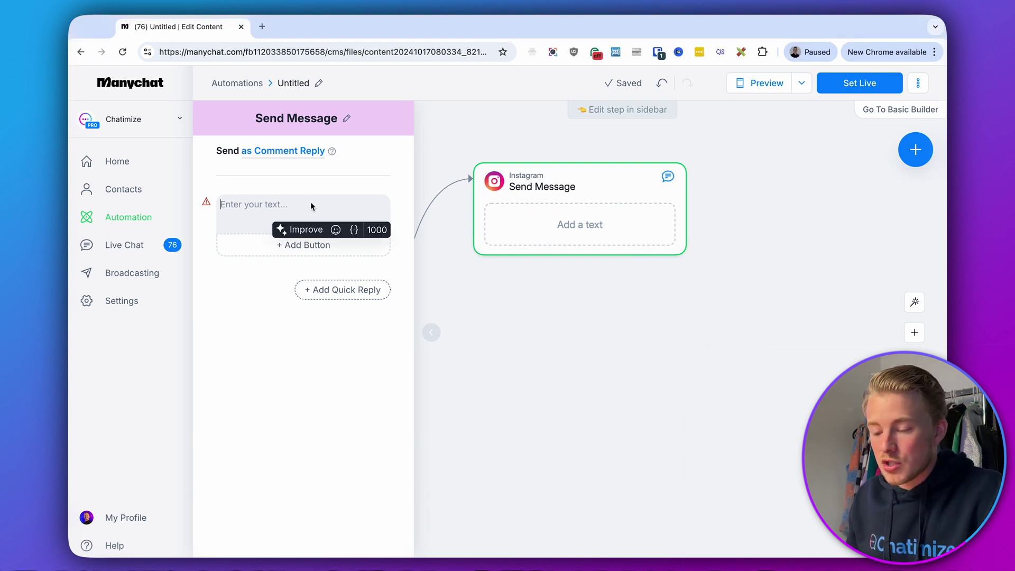
text(Are you ready to start your business and turn your idea into a money-making machine?  Just click the button below and I'll send over my free guide "5 Steps to Create Your First Business" 🏦)
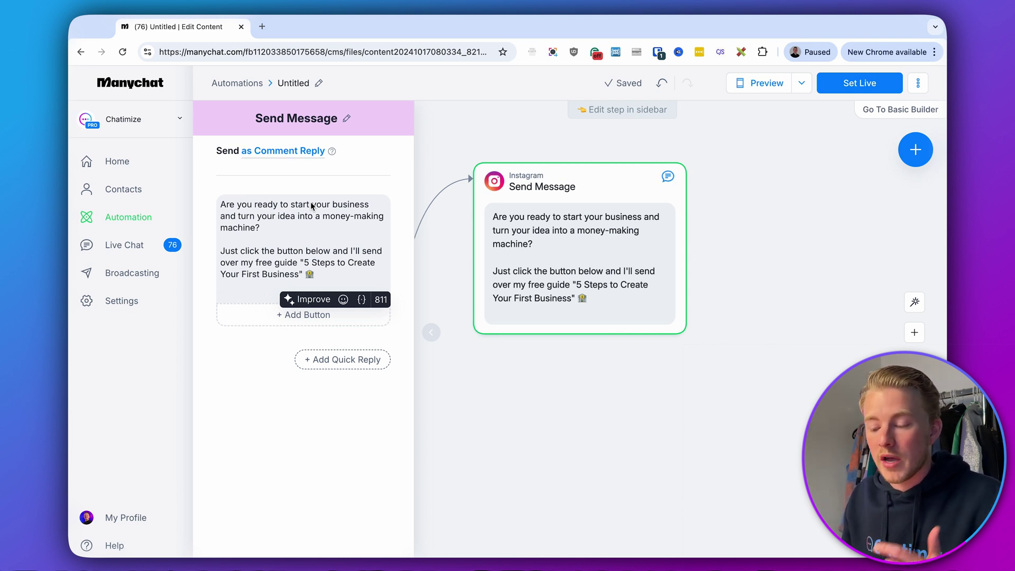
key(BackSpace)
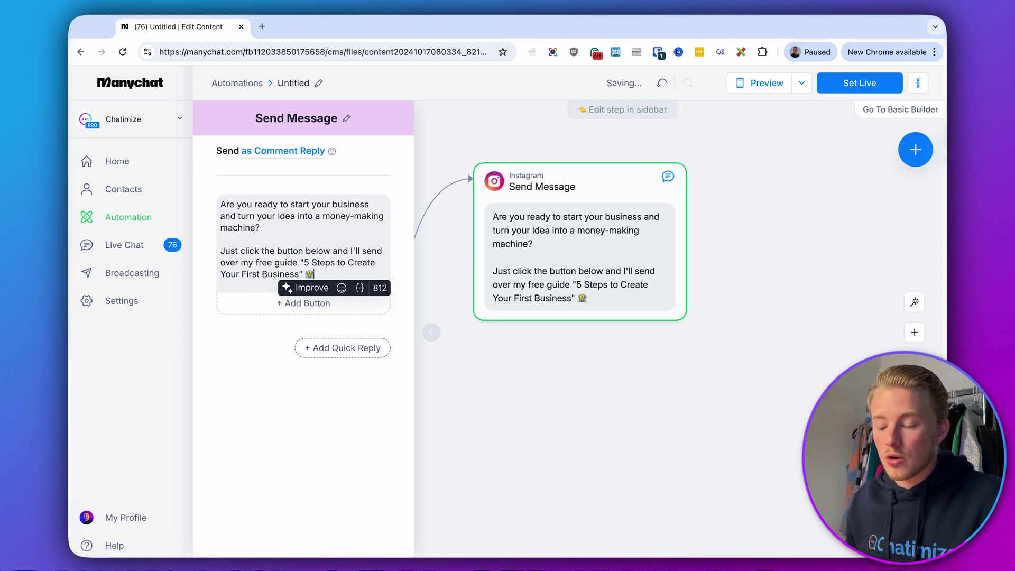
Add a '✅ YES, send it over!' quick reply to the opening message
click(335, 348)
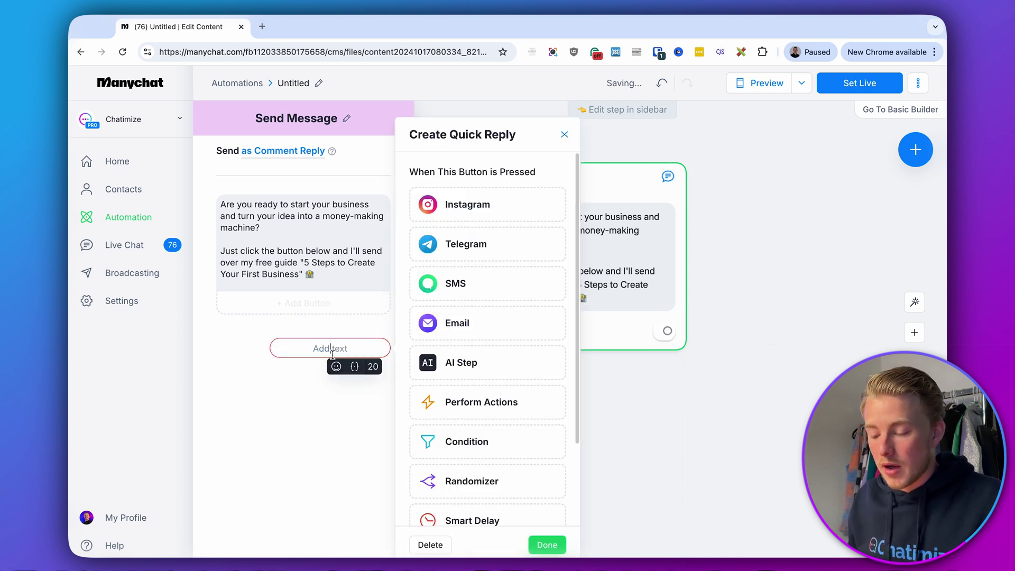
click(336, 367)
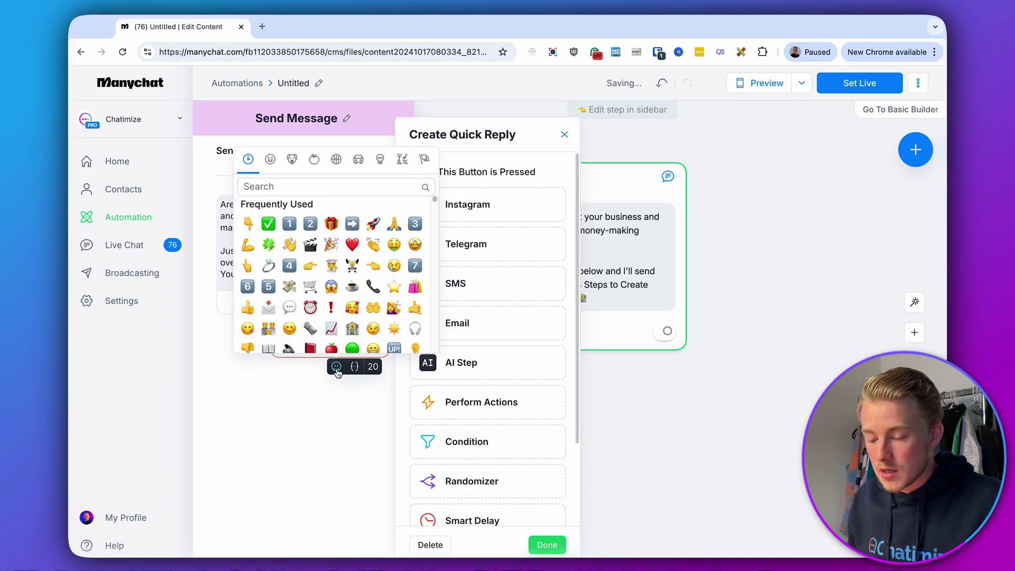
click(267, 226)
text(YES, s)
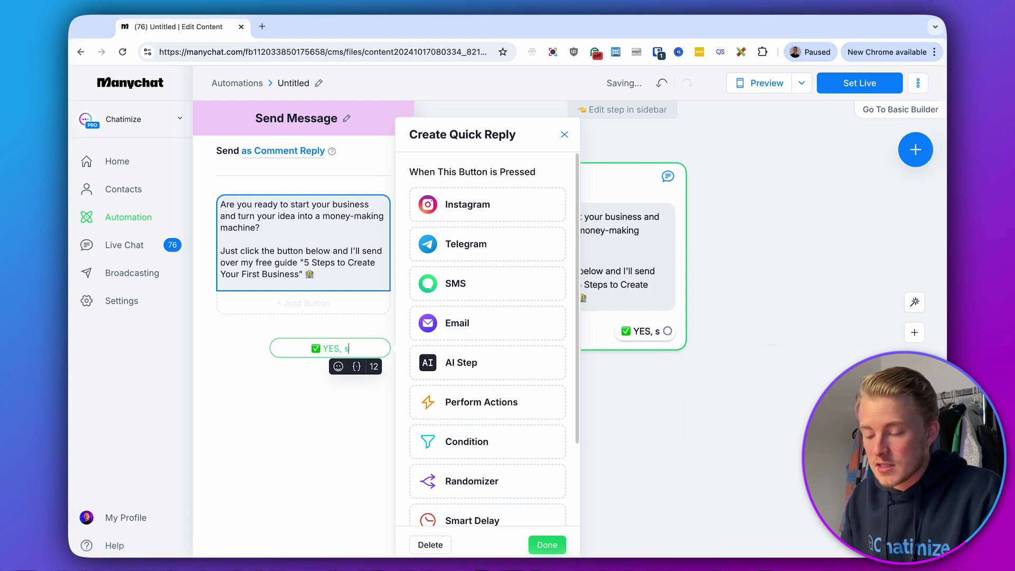
text(end it over!)
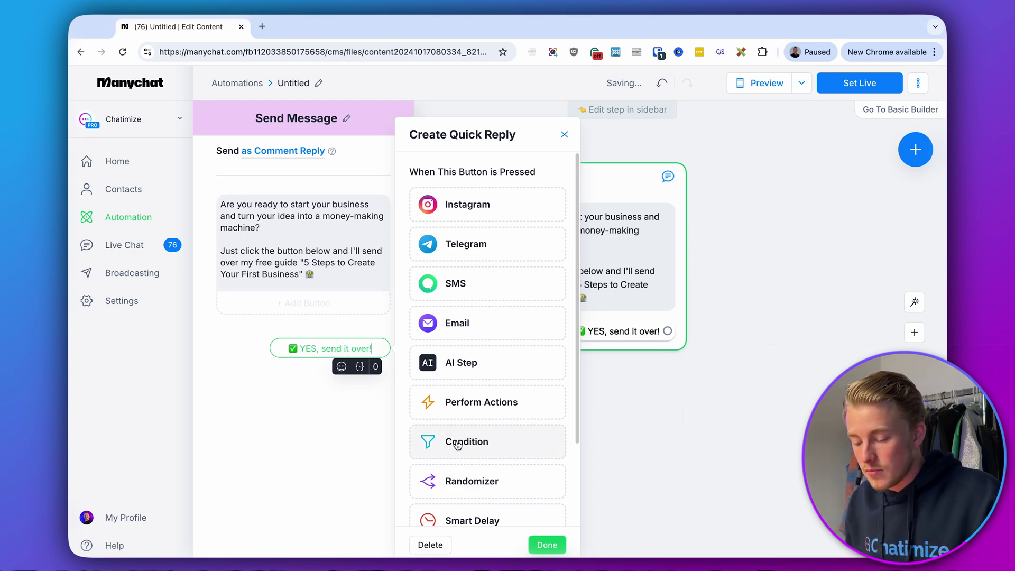
click(536, 540)
Drag the quick reply's connector onto empty canvas to create its next step
click(674, 475)
drag(675, 474, 575, 485)
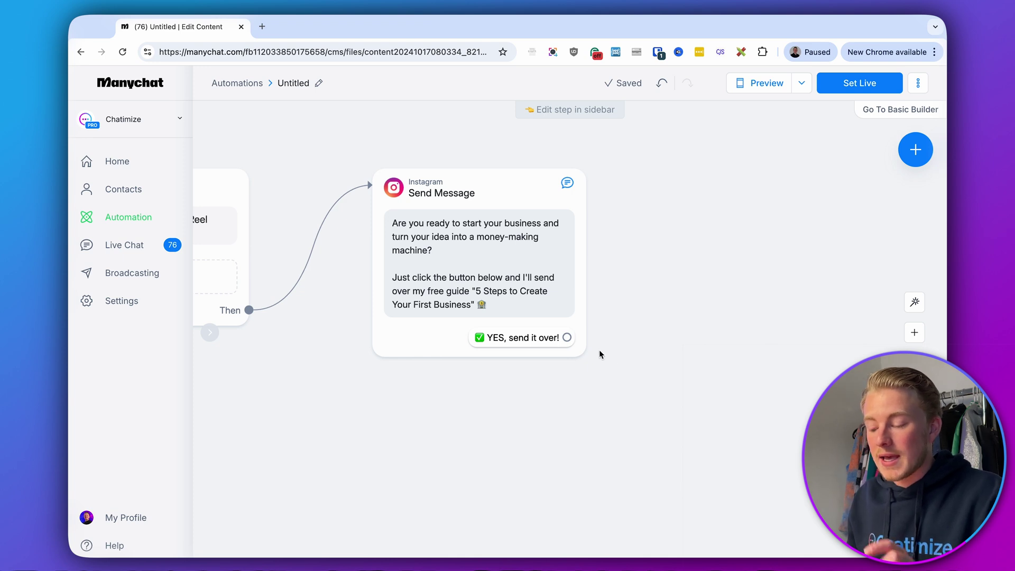
drag(567, 338, 696, 177)
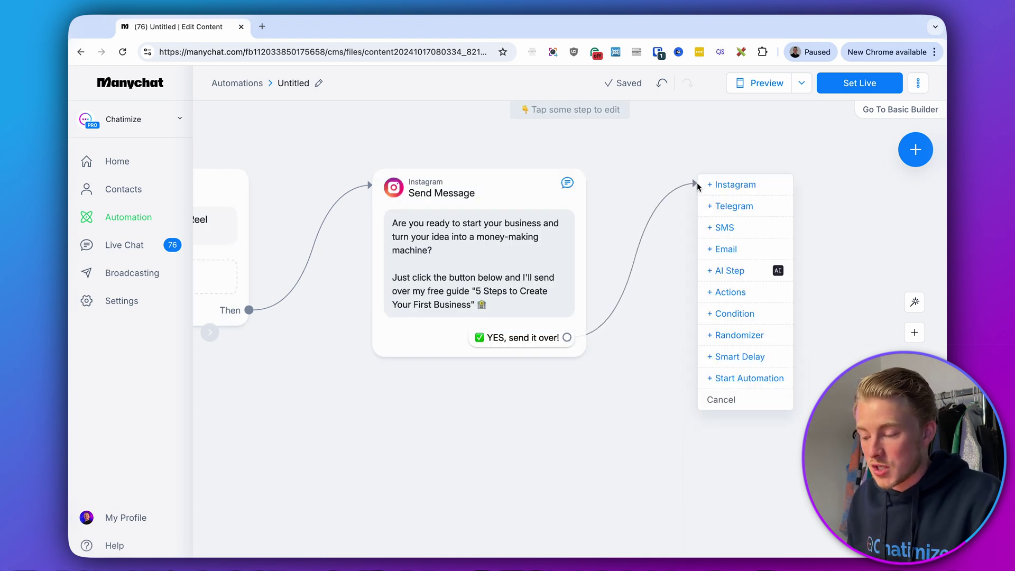
Create Instagram Send Message #1 reading 'Awesome, just a few quick steps to get you access!'
click(720, 185)
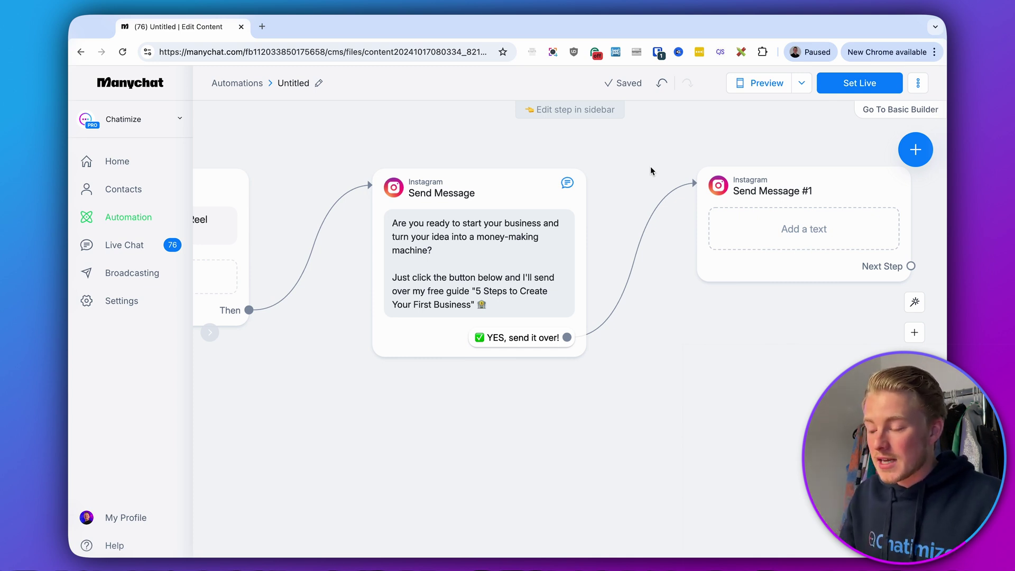
scroll(662, 170, right, 5)
drag(594, 230, 585, 233)
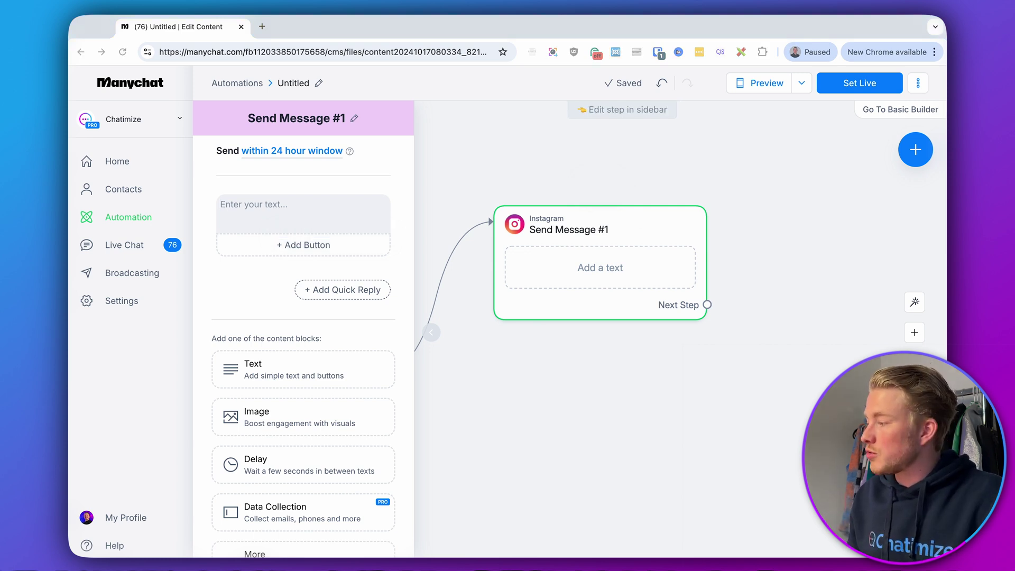
click(259, 211)
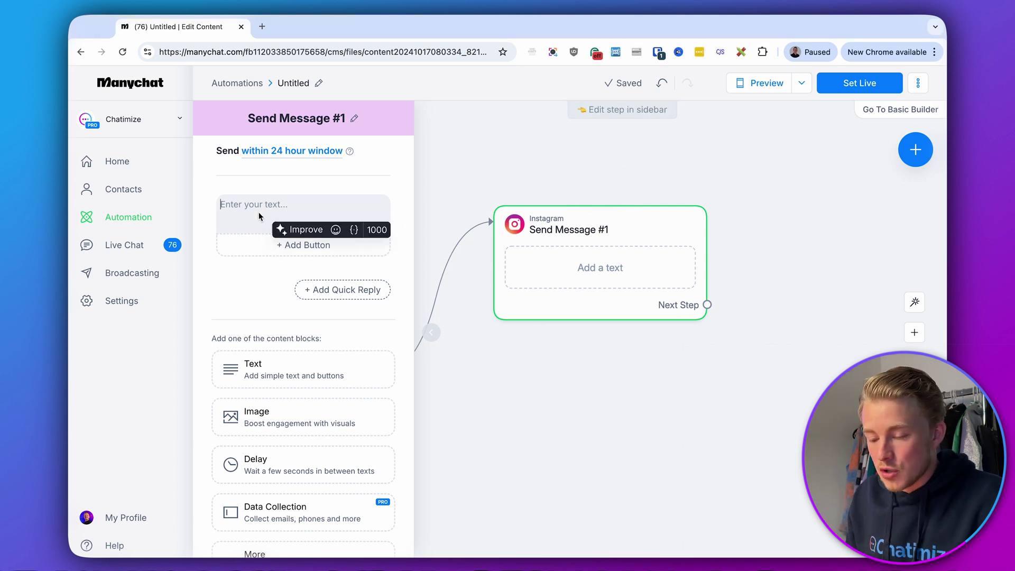
text(Awesome, just a few quick steps to get you access!)
click(257, 280)
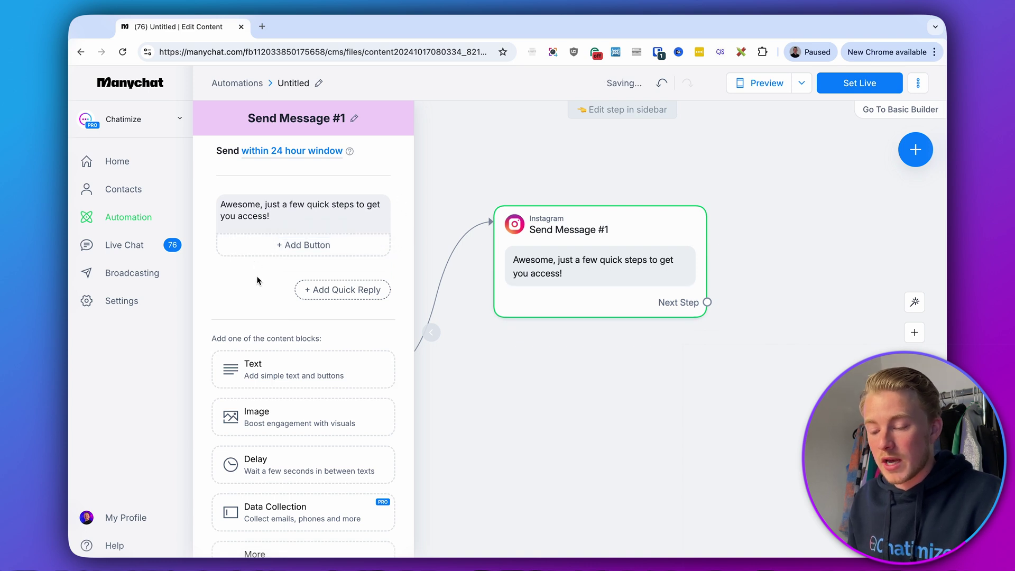
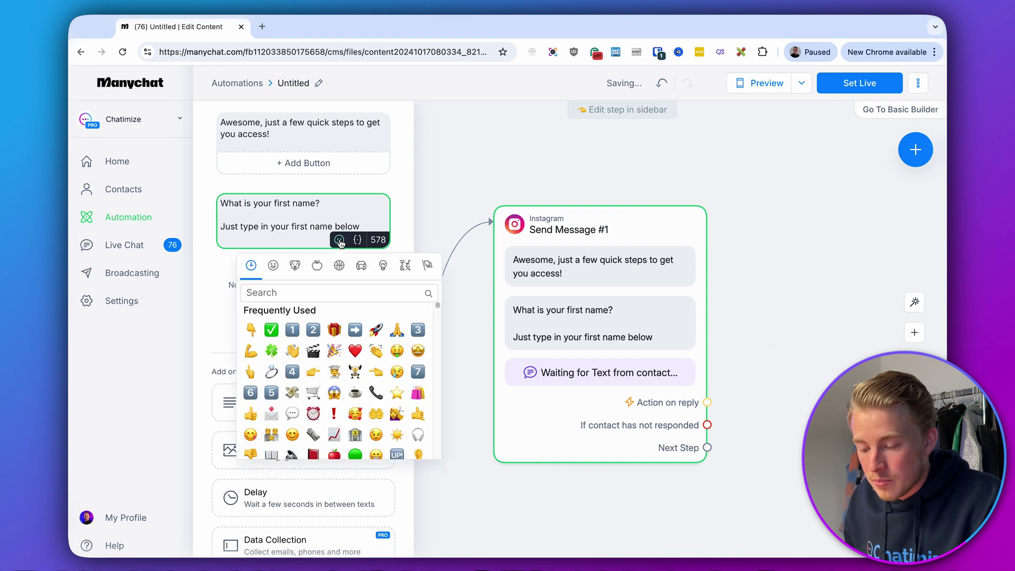
Append a 👇 emoji to the prompt and set the expected reply type to First Name
click(248, 329)
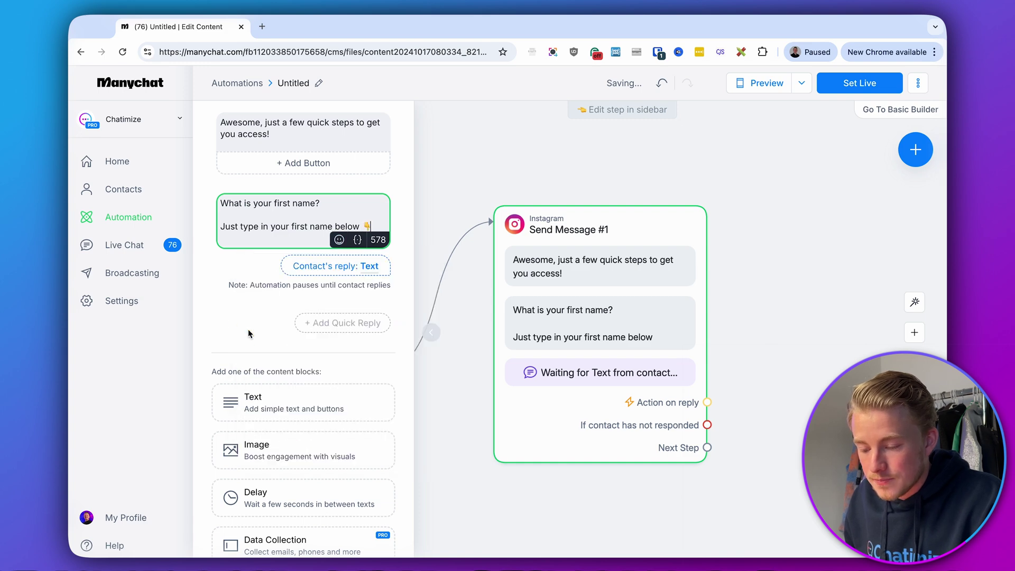
click(308, 267)
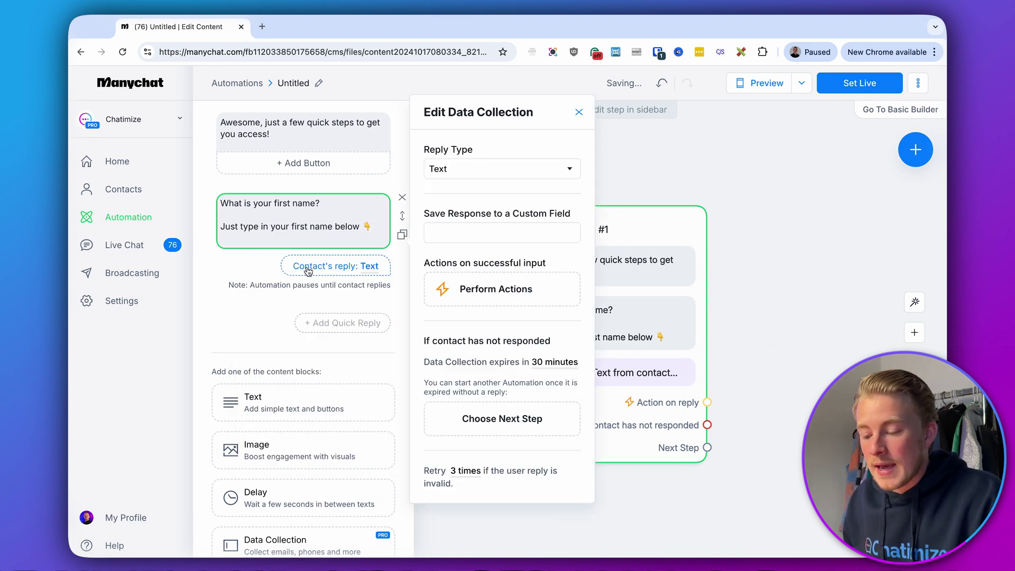
click(472, 172)
click(476, 298)
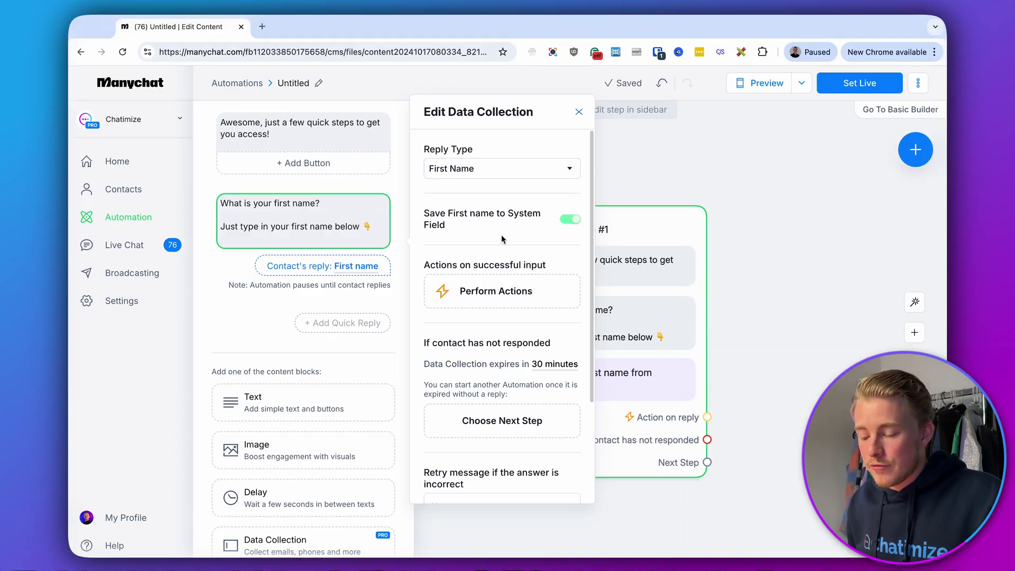
Change the data collection expiry from 30 to 23 Hours
drag(419, 370, 516, 365)
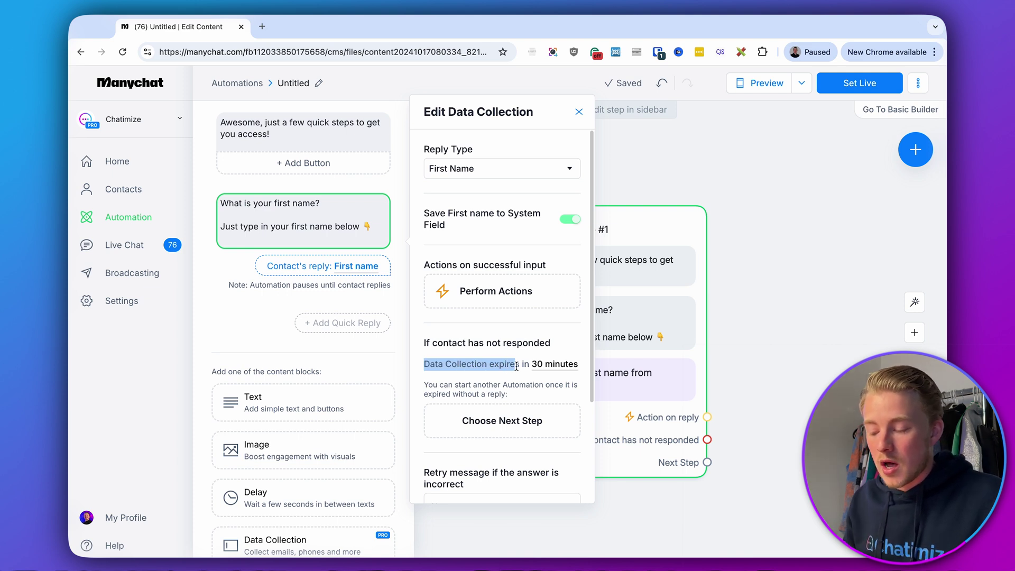
click(544, 366)
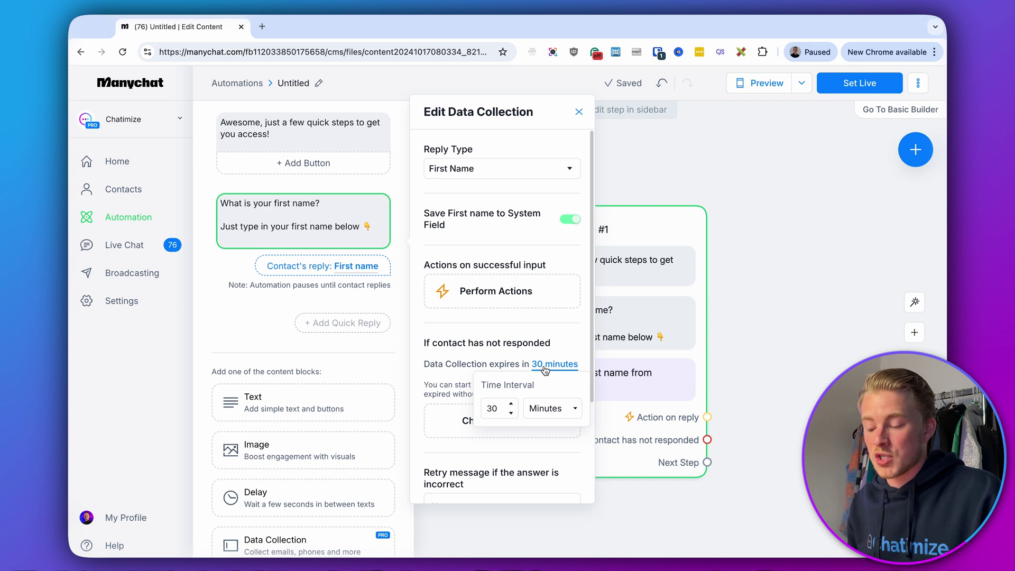
double_click(493, 408)
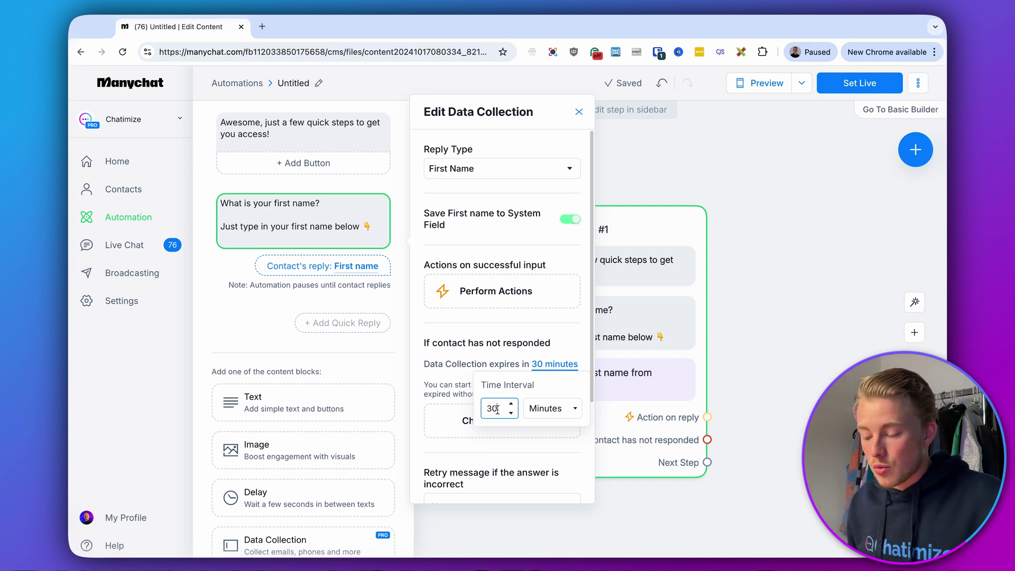
text(23)
click(552, 408)
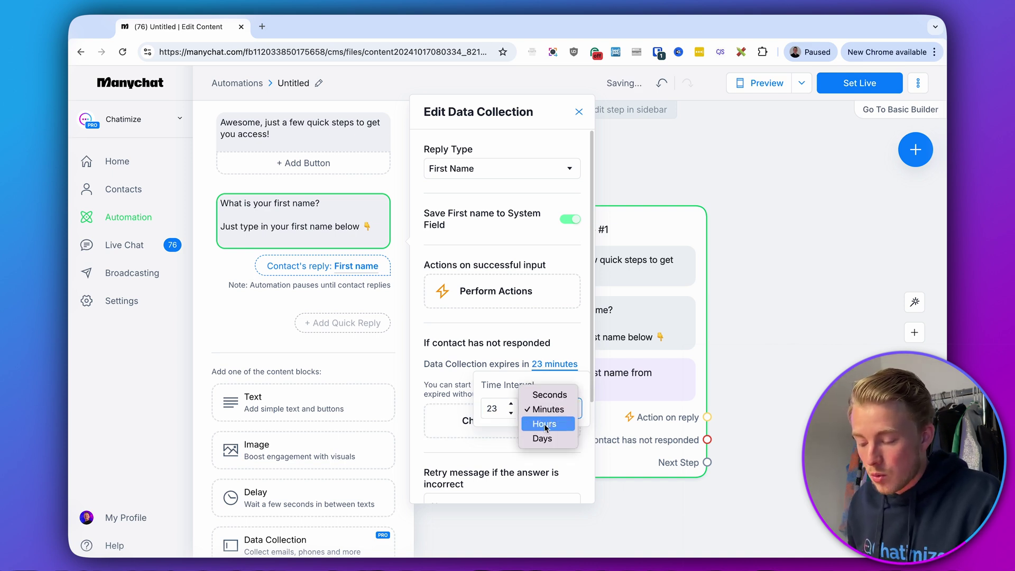
click(544, 421)
click(497, 344)
Delete the Skip button text so the skip option is blank, and close the settings
scroll(497, 345, down, 3)
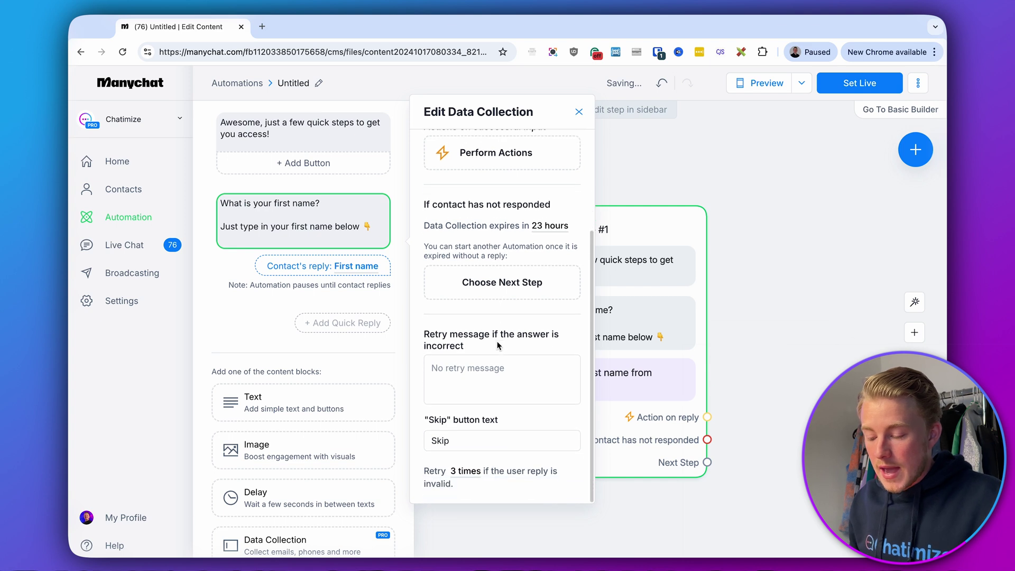
double_click(479, 442)
click(460, 428)
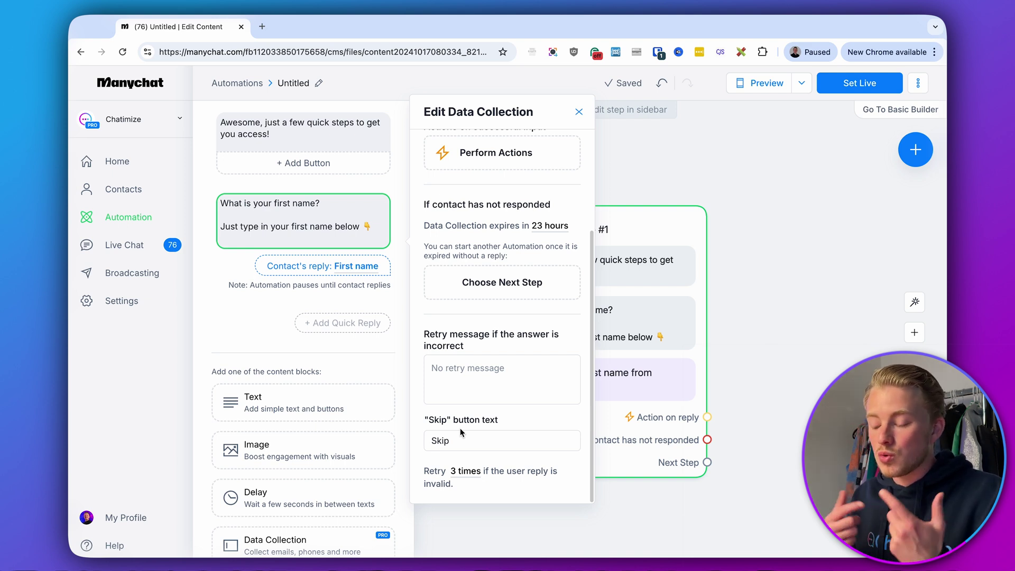
click(467, 439)
double_click(470, 441)
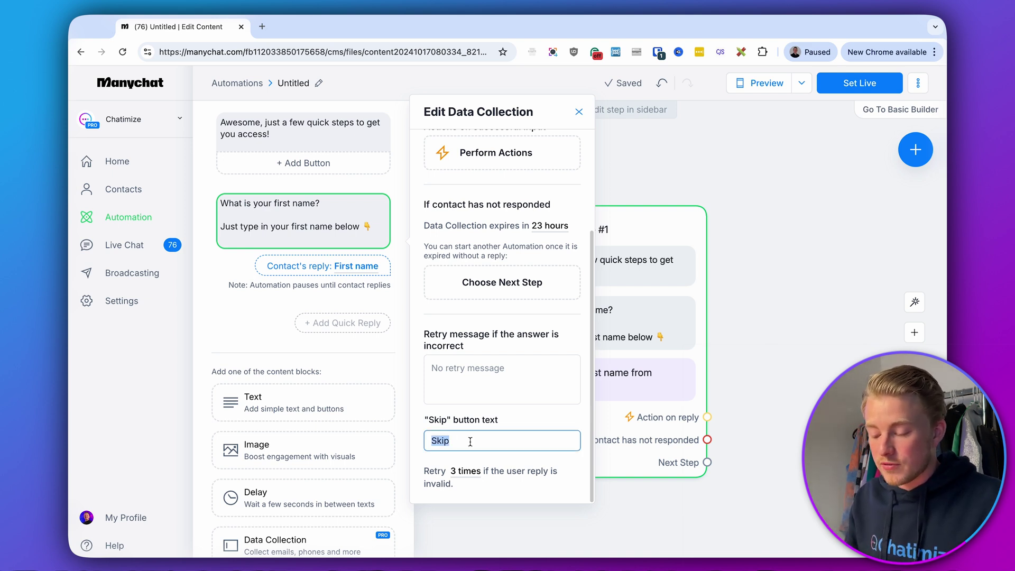
key(BackSpace)
click(789, 386)
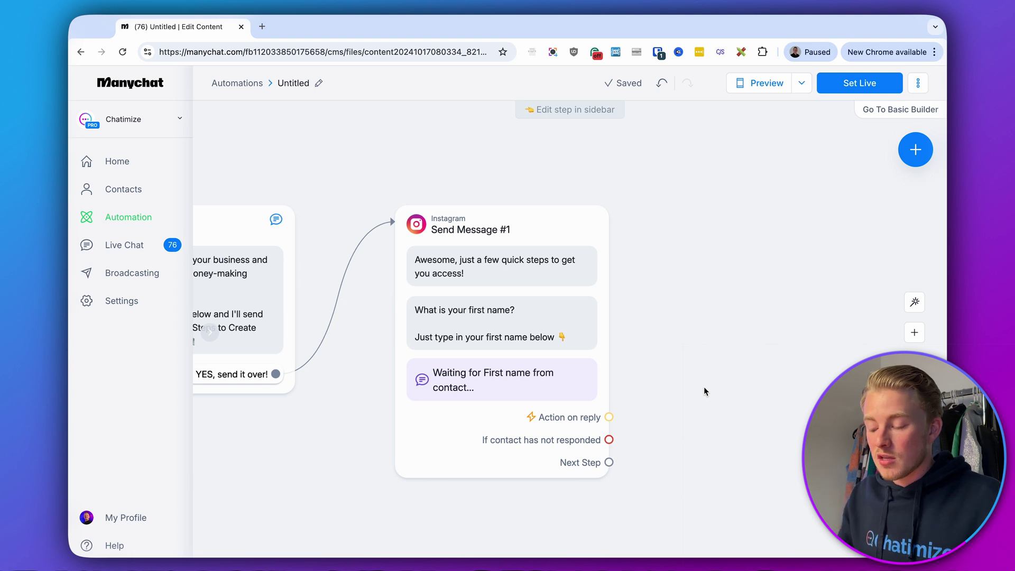
Link a new Instagram Send Message #2 reading 'Nice to meet you, {First Name}!' from Next Step
drag(703, 391, 620, 391)
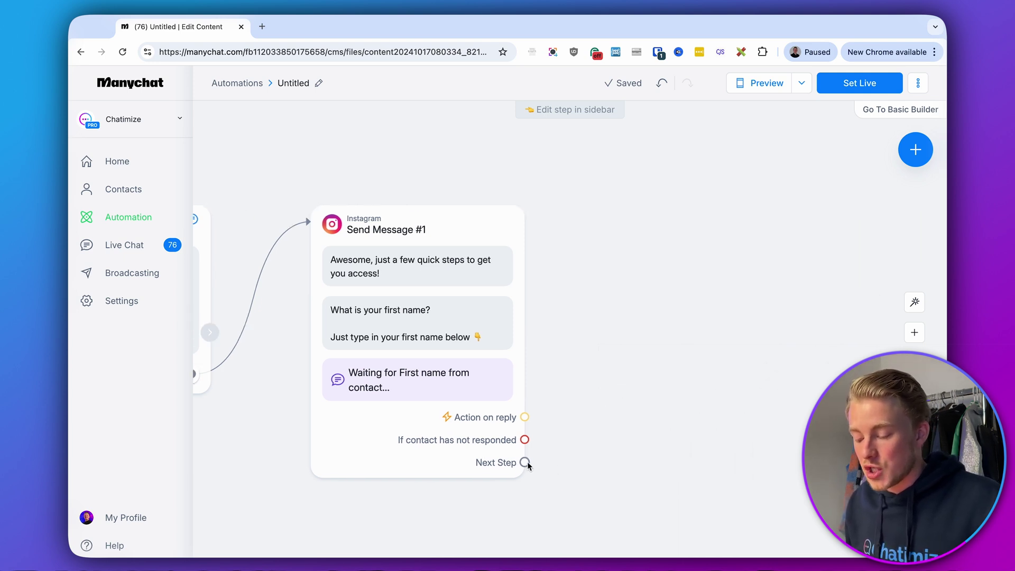
drag(525, 462, 630, 214)
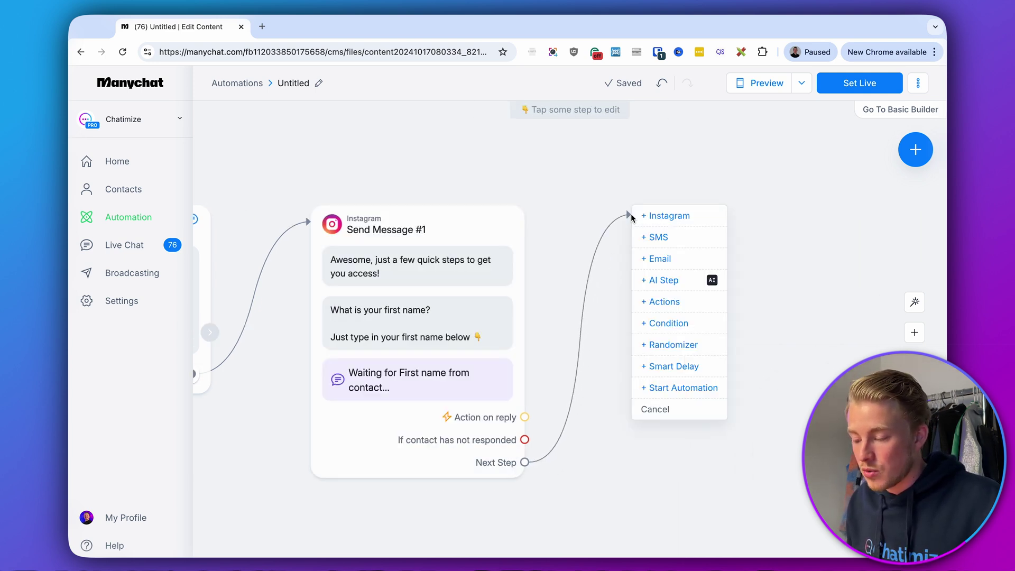
click(667, 216)
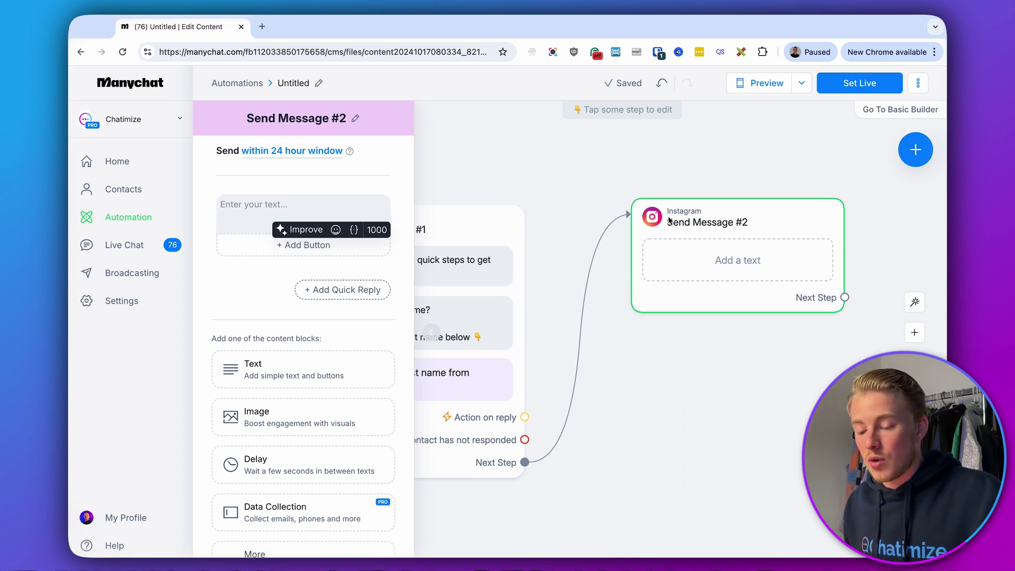
text(Nice to )
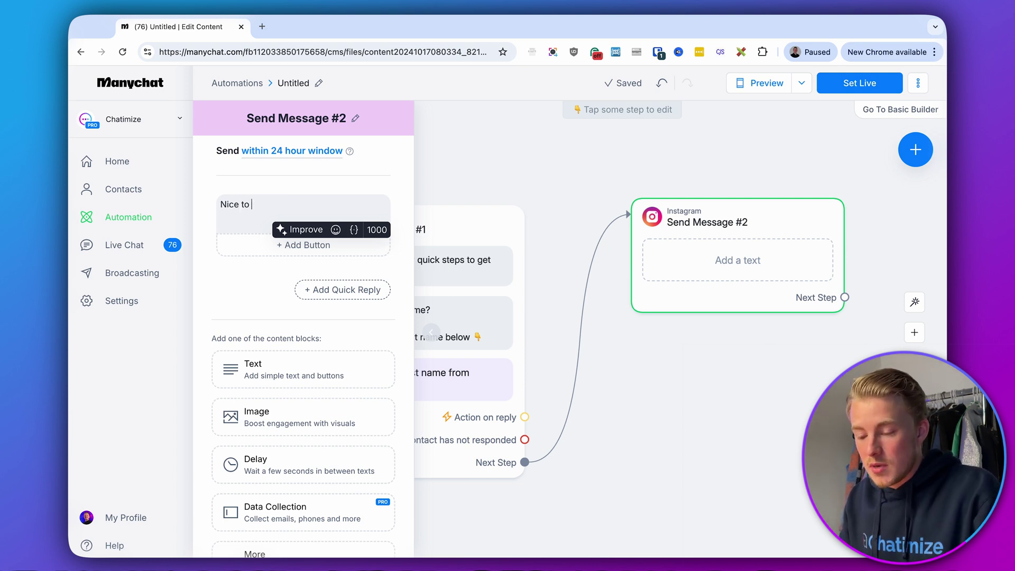
text(meet you,)
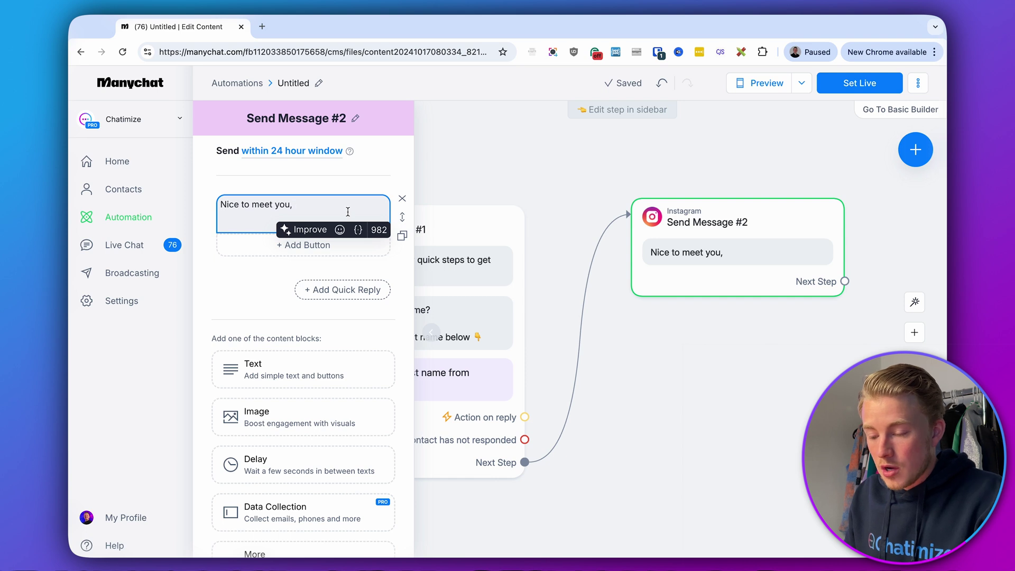
text({)
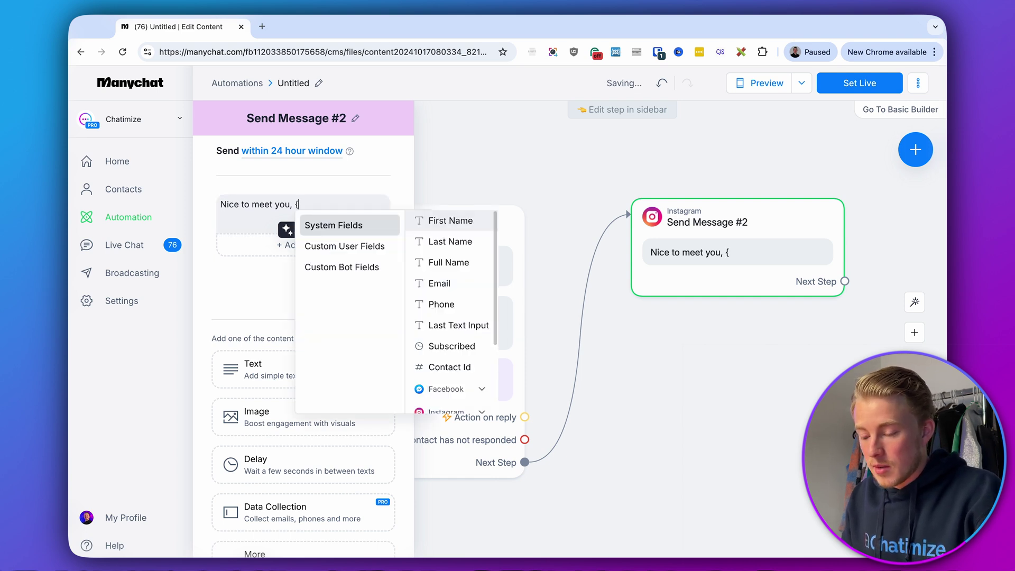
text(first)
key(Return)
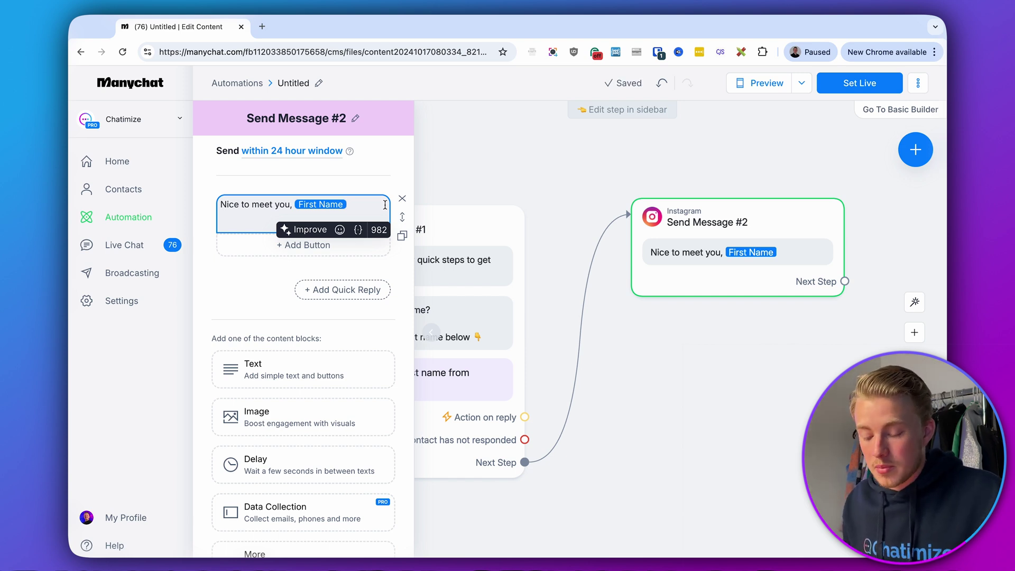
text(!)
click(264, 285)
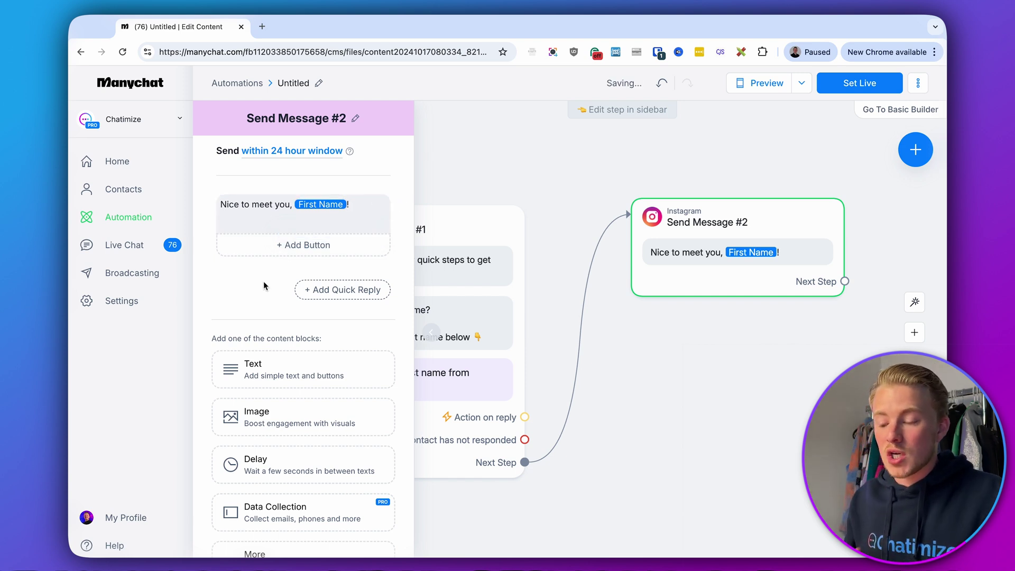
Add a question 'What is your email?' / 'Just type in your email below 👇' to Send Message #2
scroll(264, 286, down, 2)
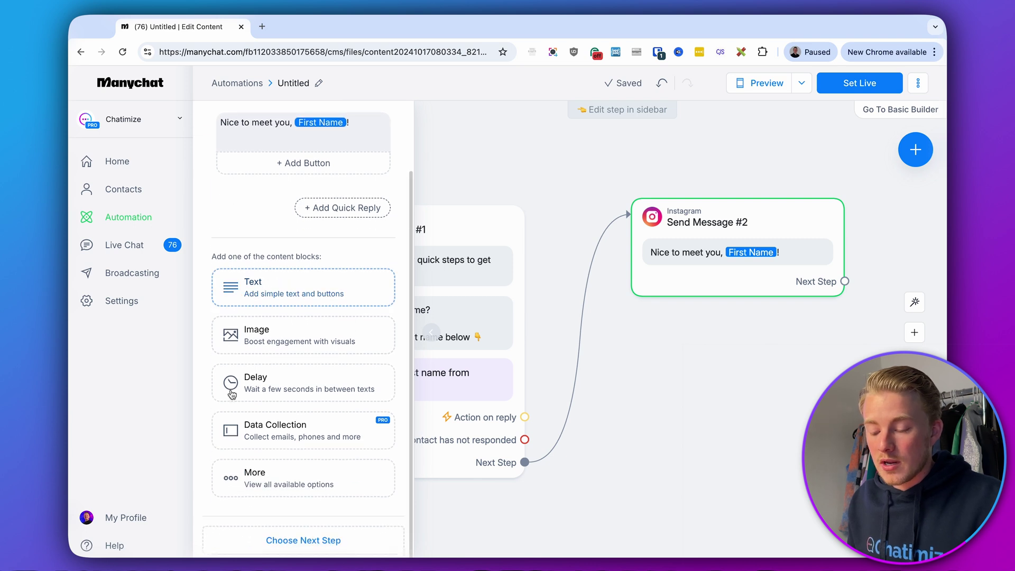
click(254, 442)
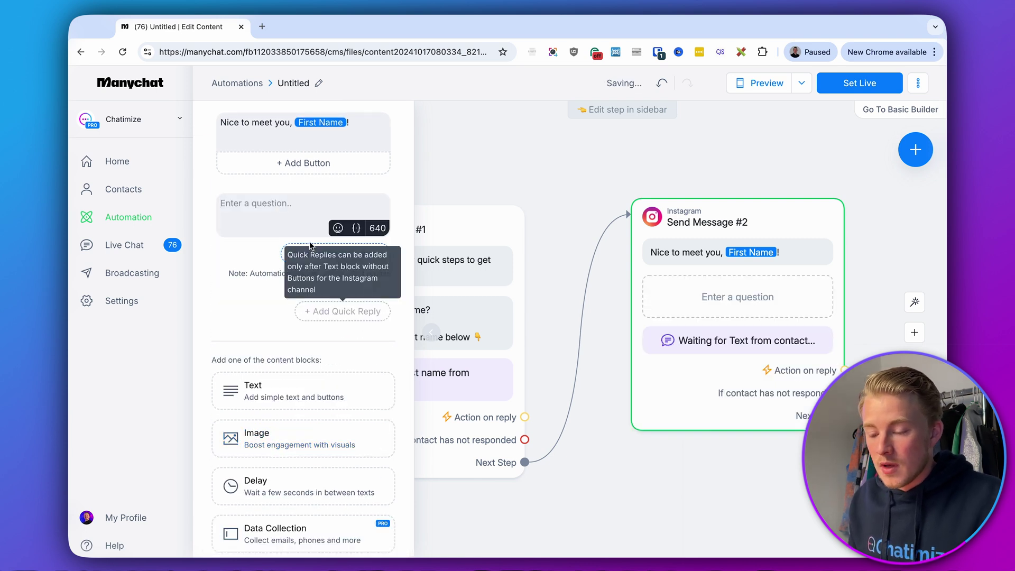
text(What is y)
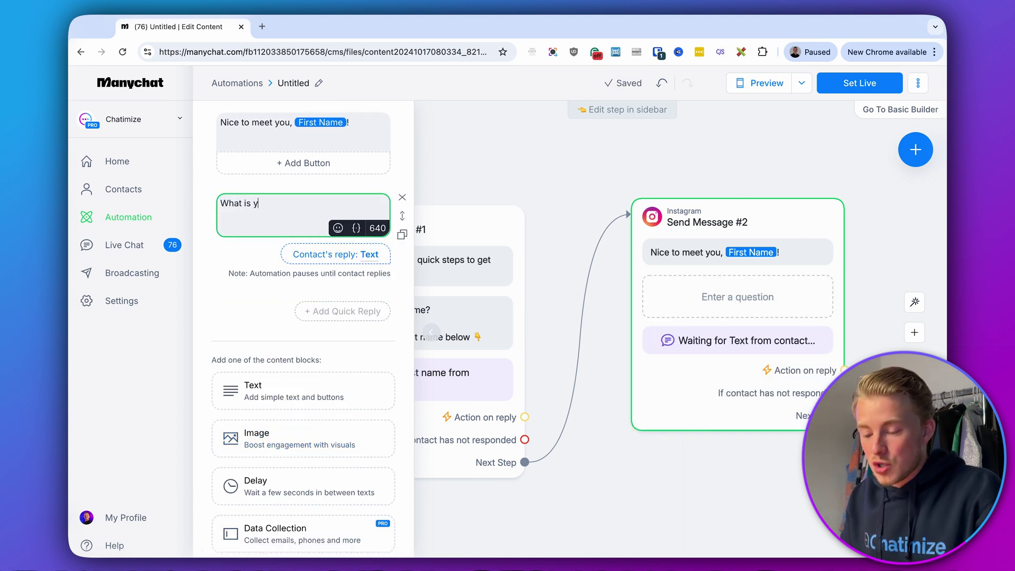
text(our email?)
key(Return)
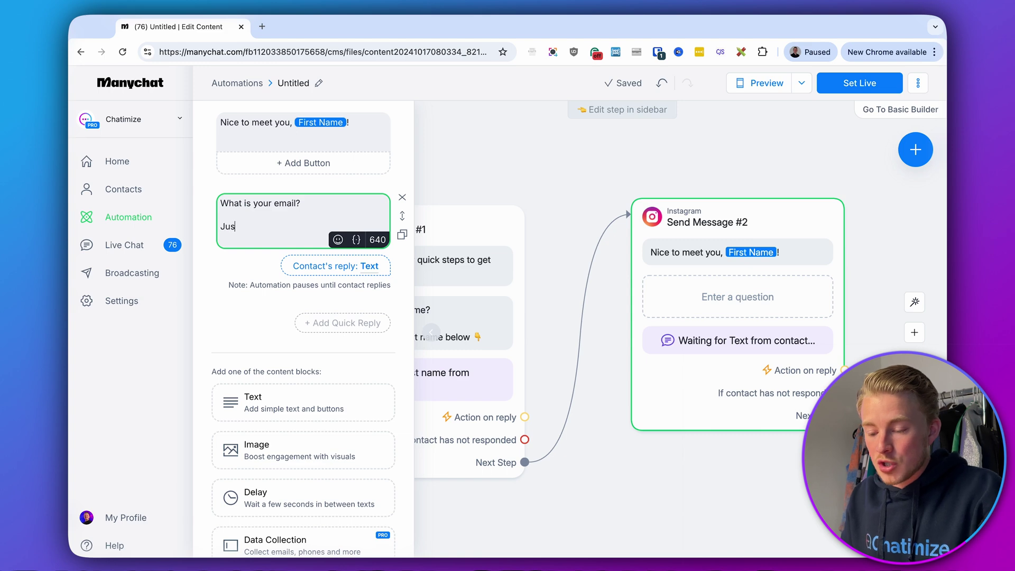
text(Just type in)
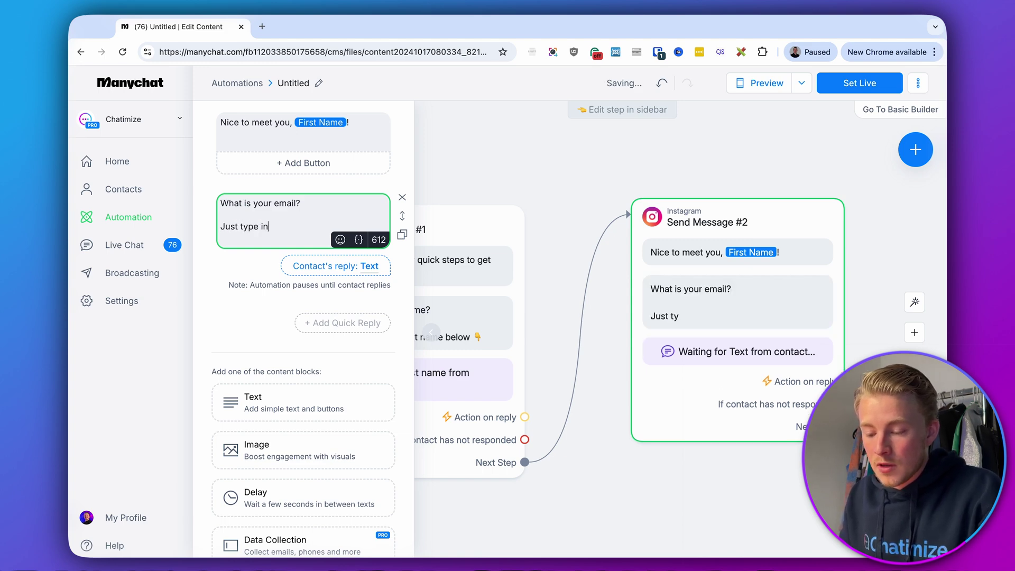
text( your email below)
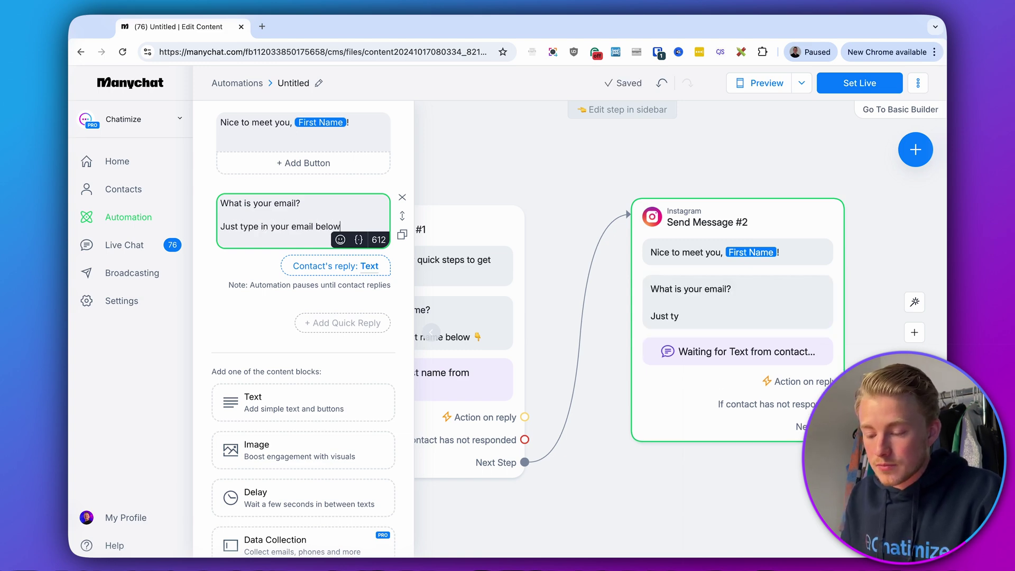
click(341, 240)
click(242, 332)
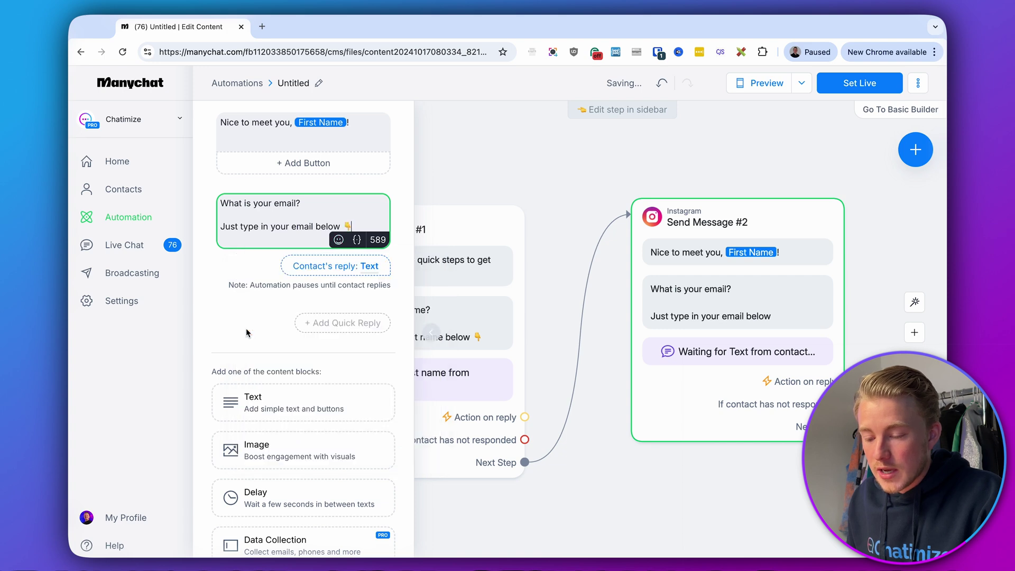
click(325, 207)
Set the reply type to Email and delete the Skip button label
click(316, 277)
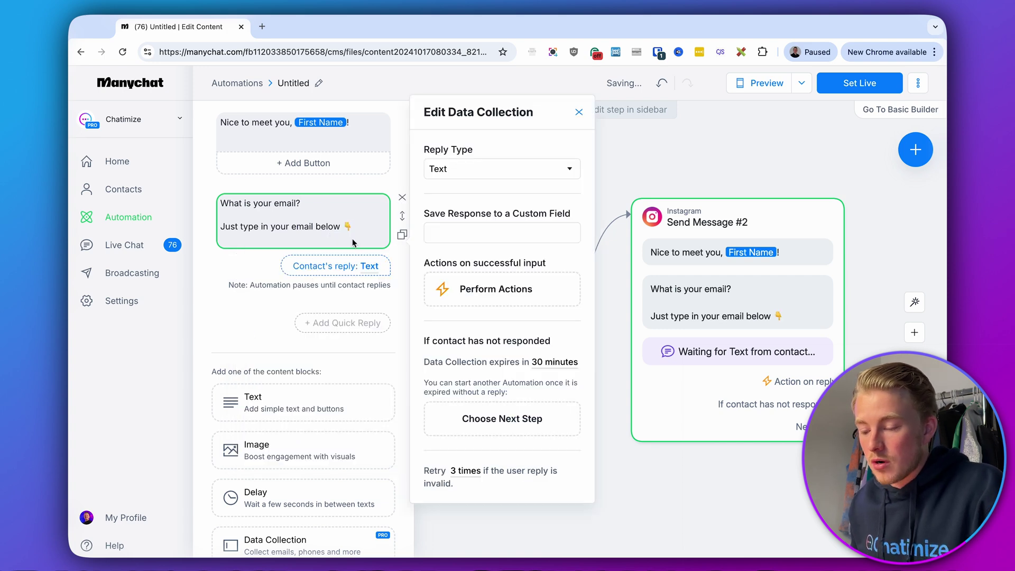
click(473, 175)
click(474, 212)
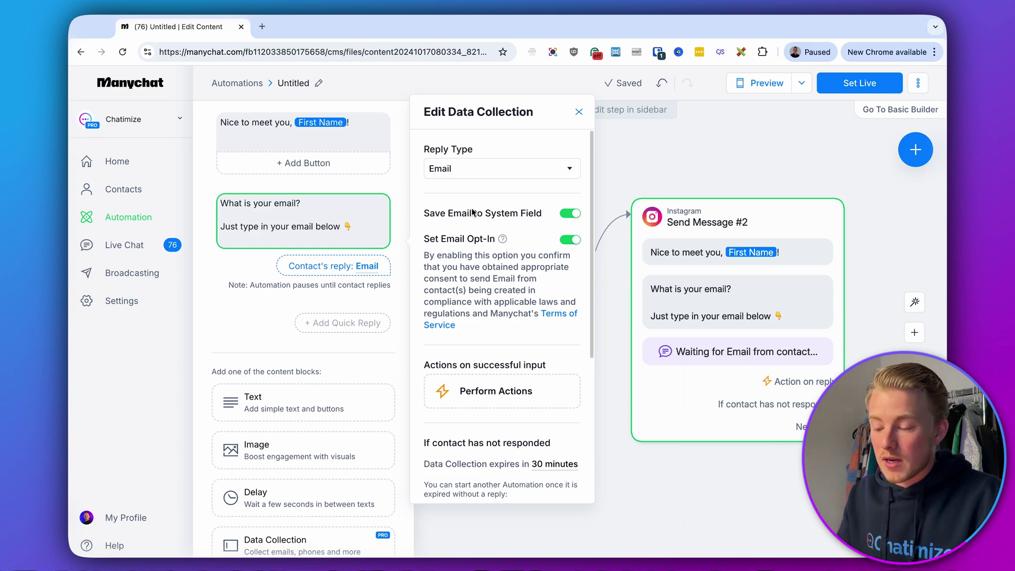
scroll(472, 212, down, 5)
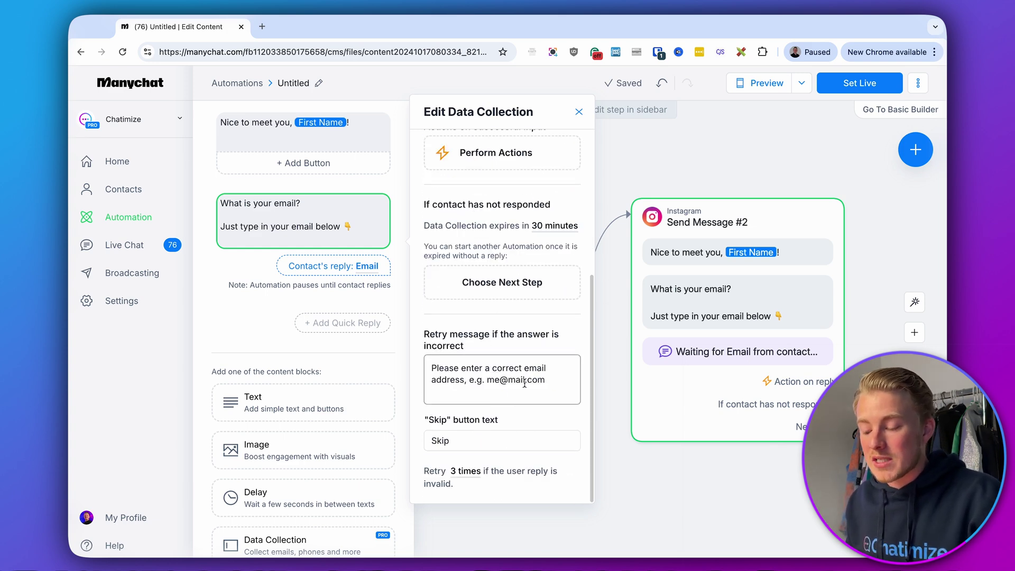
drag(546, 379, 427, 357)
click(447, 342)
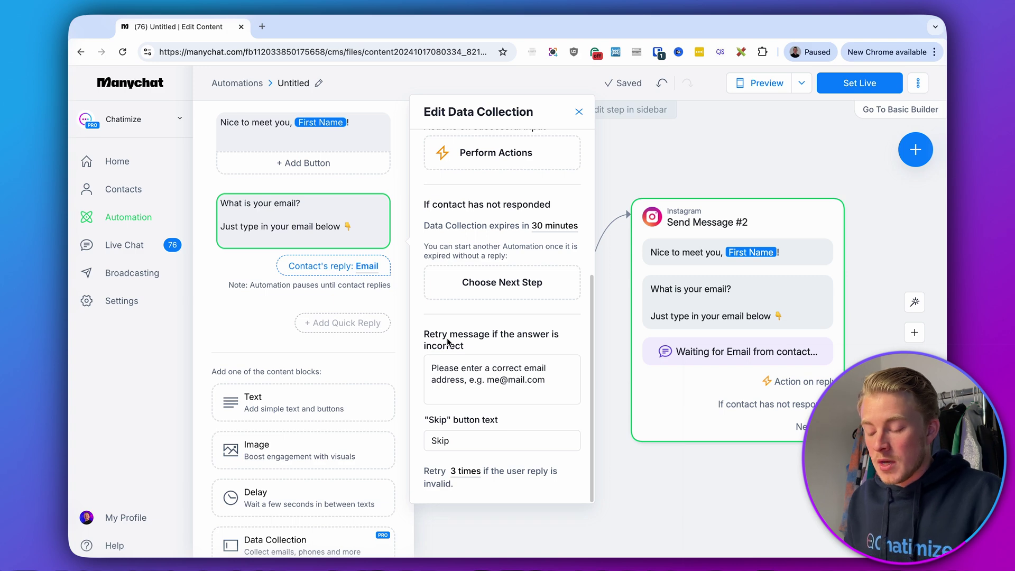
click(500, 446)
key(ctrl+a)
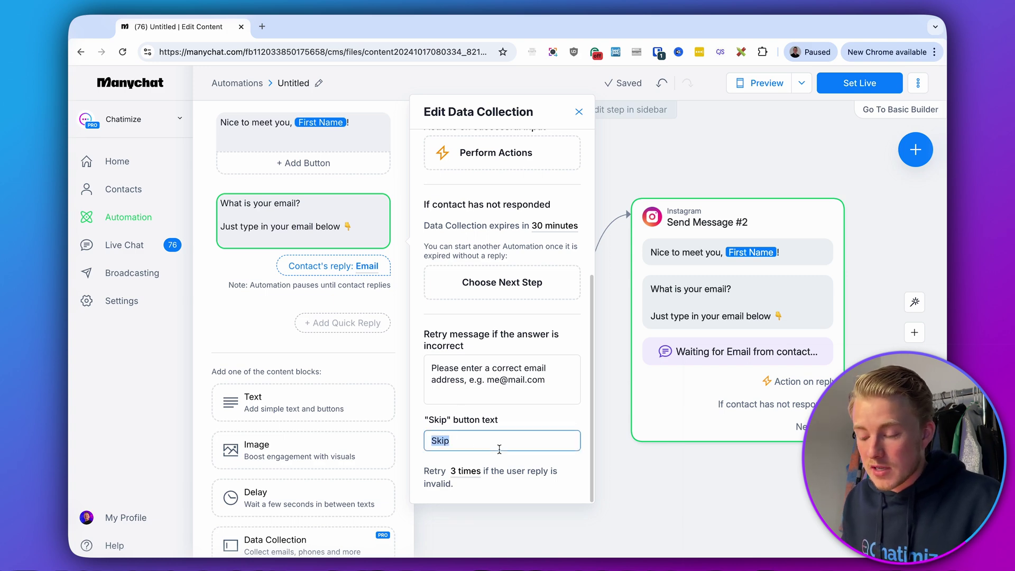
key(BackSpace)
Change the reply expiry from 30 to 23 Hours and close the data collection settings
scroll(521, 415, up, 4)
scroll(486, 413, down, 1)
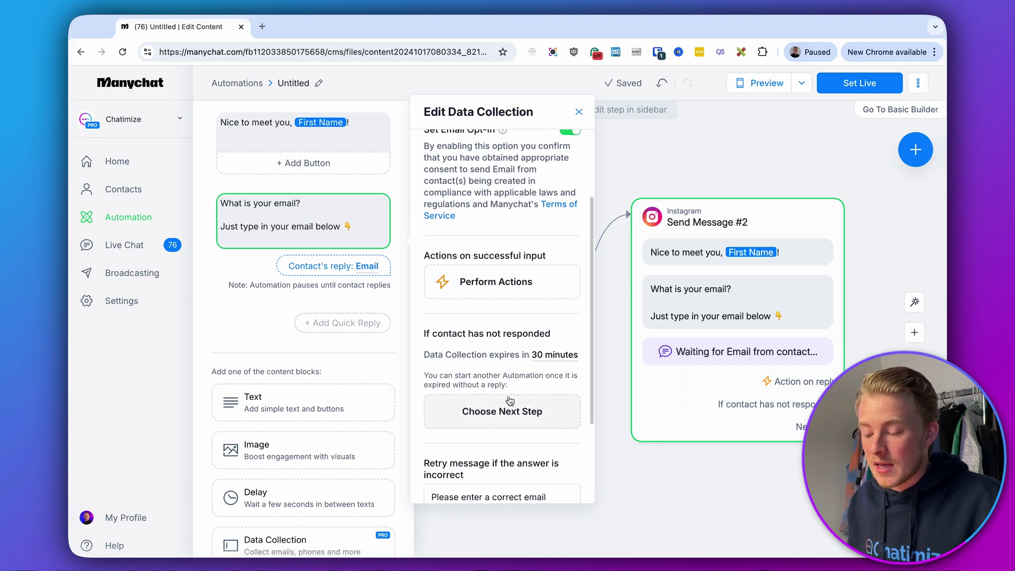
click(547, 358)
drag(503, 395, 480, 400)
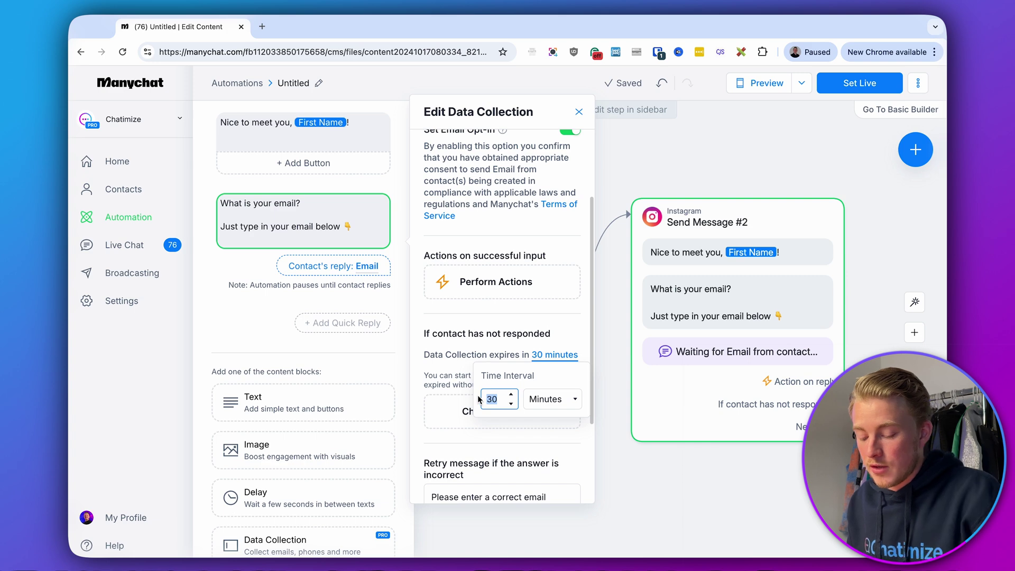
text(23)
click(552, 399)
click(544, 412)
click(484, 350)
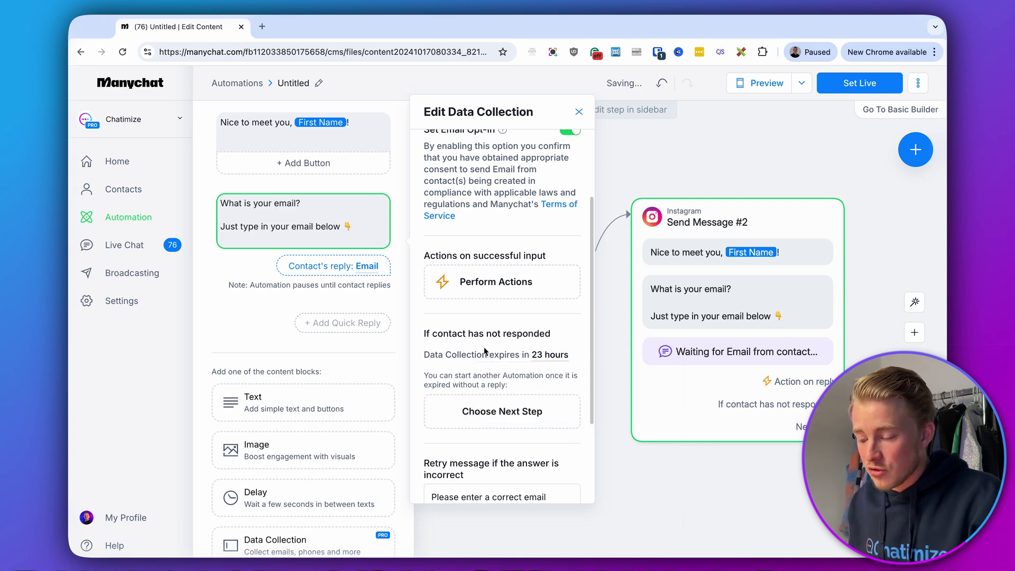
scroll(484, 350, up, 2)
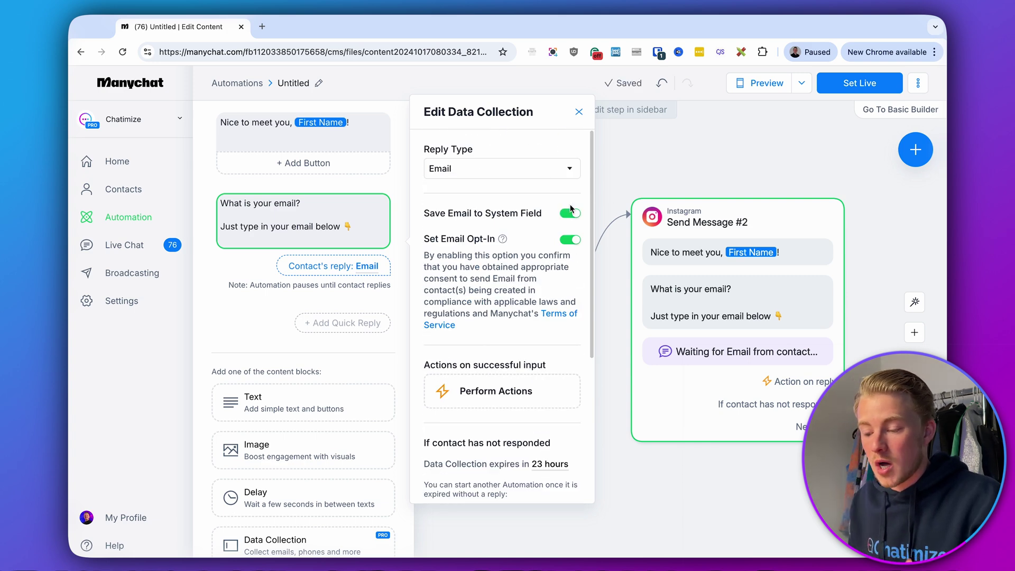
click(706, 145)
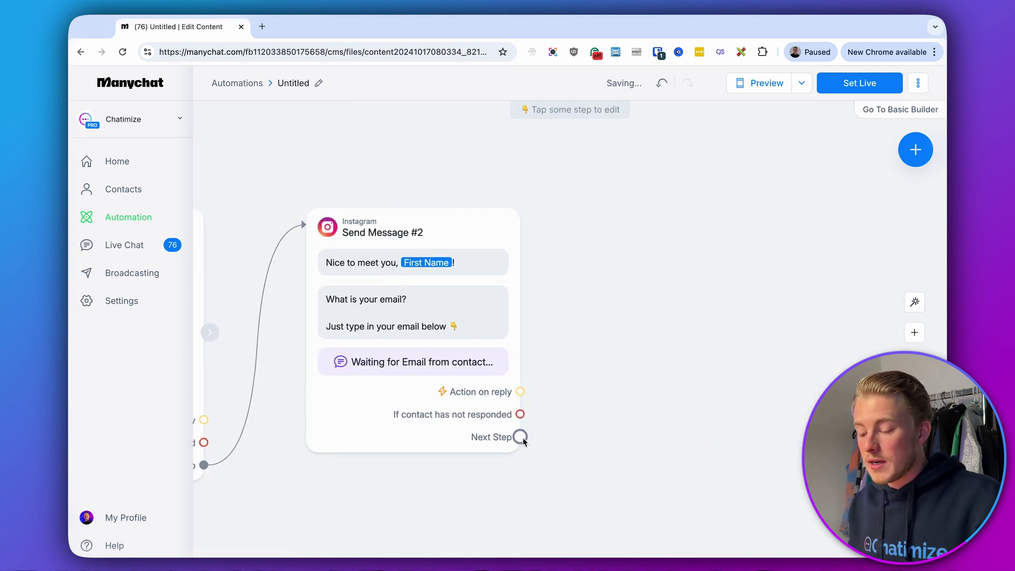
Link a new Instagram Send Message #3 after the email step, with the pasted 'You're all set' text
drag(520, 436, 652, 226)
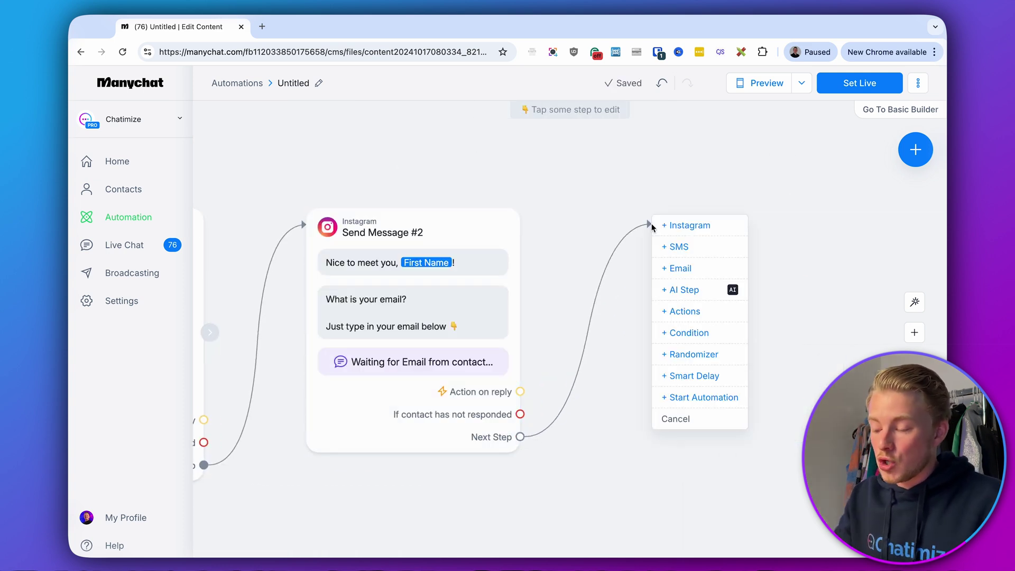
click(684, 228)
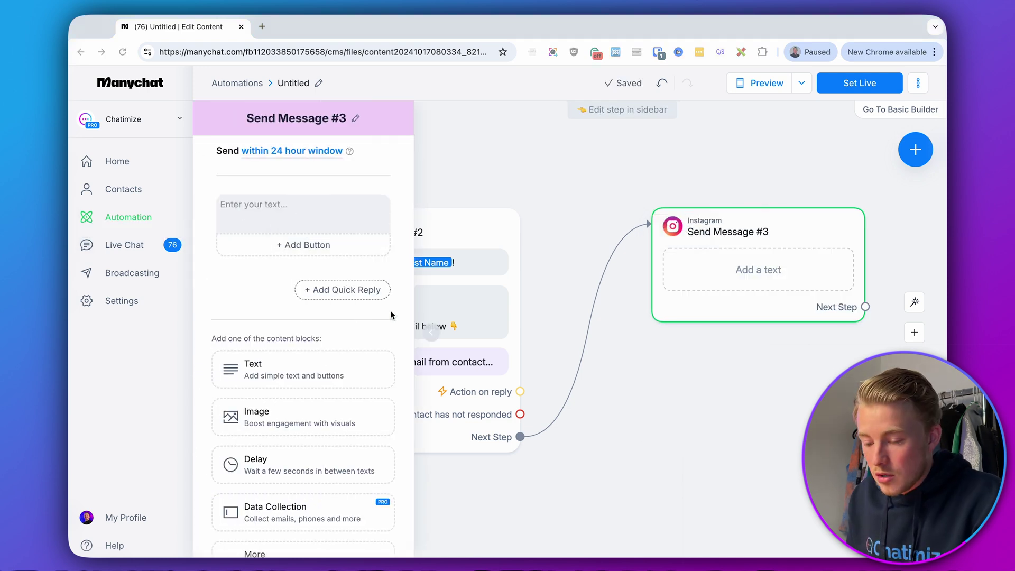
click(296, 212)
text(You're all set, First Name!  Can't wait for you to start your business using my guide 💪  Just click the button below to get instant access 👇)
key(BackSpace)
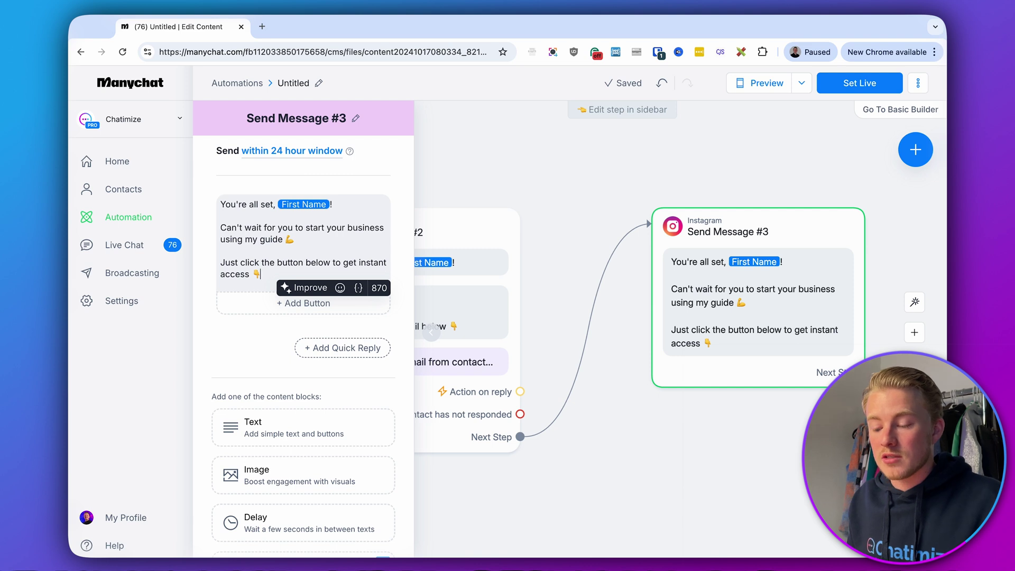
click(271, 304)
text(Get Inst)
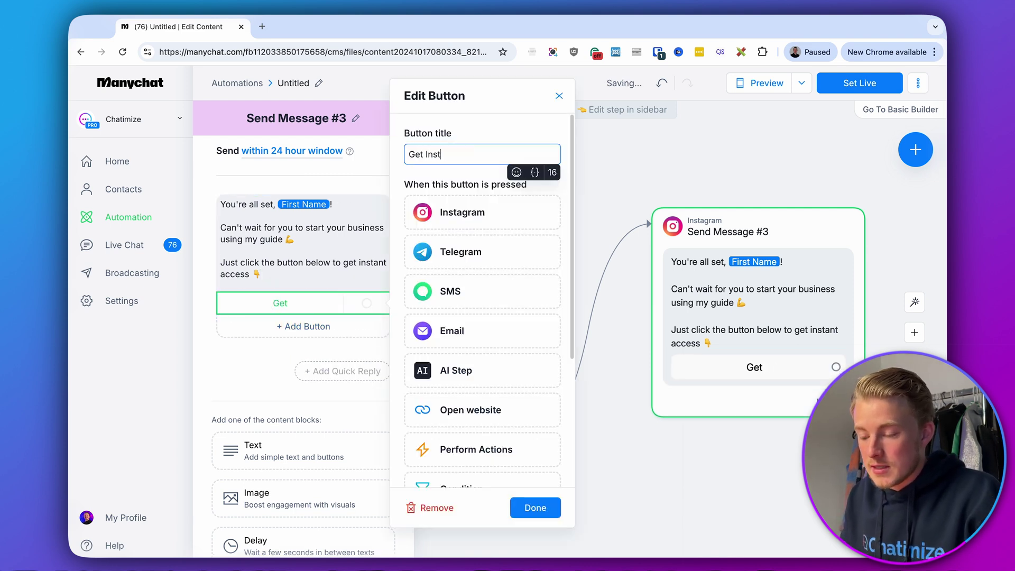
text(ant Access)
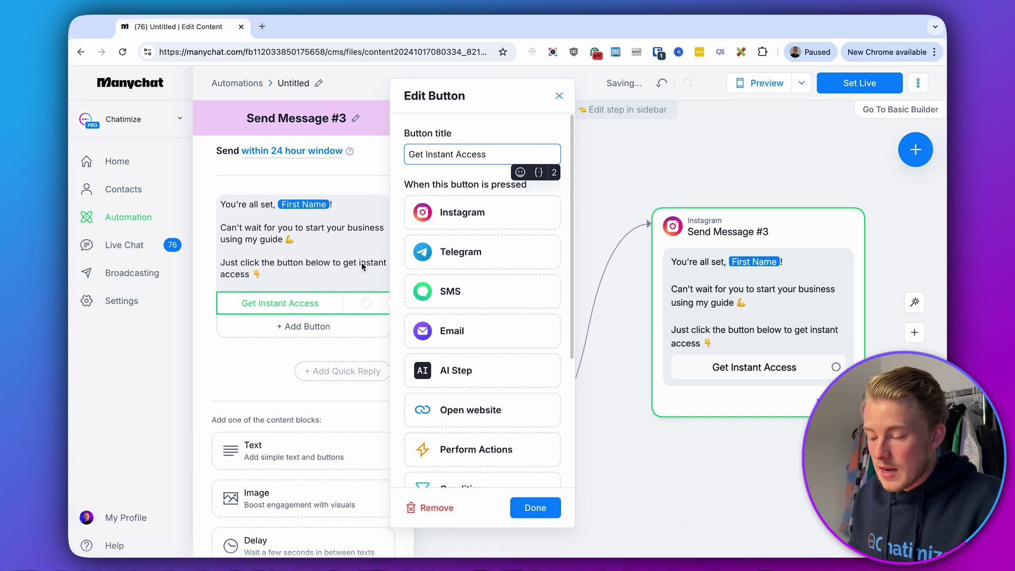
click(492, 411)
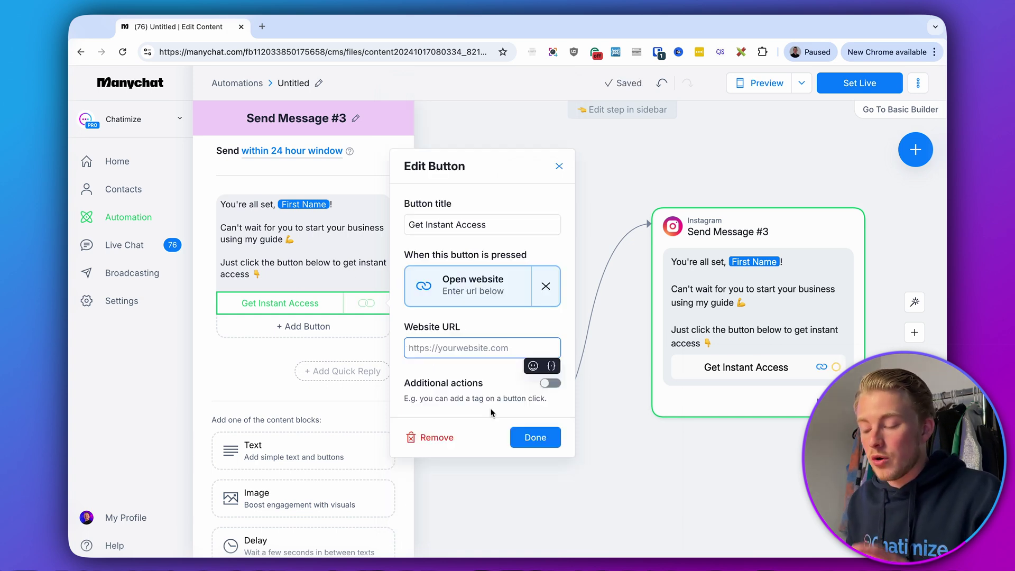
text(https://chatimize.com)
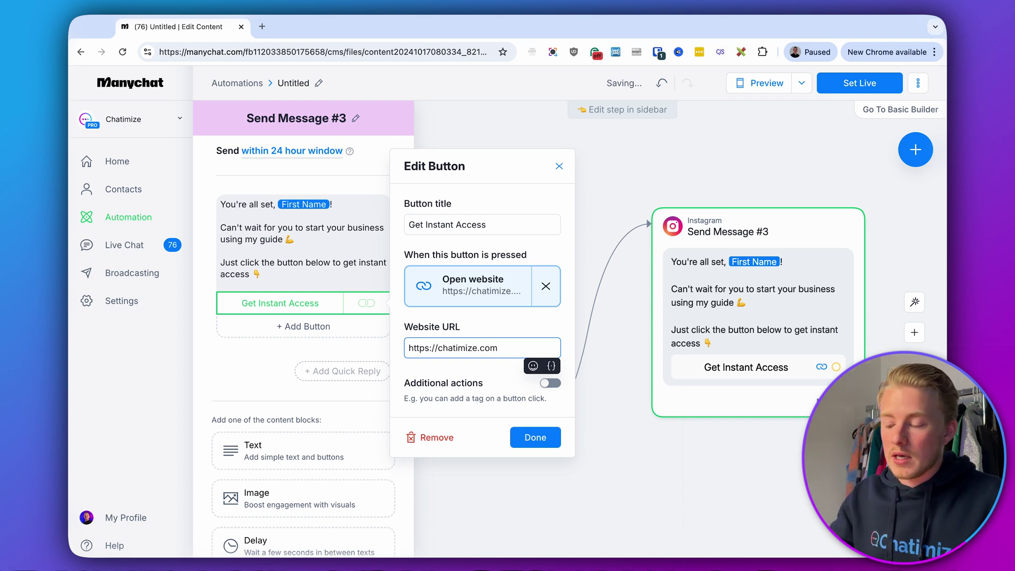
Close the Send Message #3 editor and set the automation live
click(535, 437)
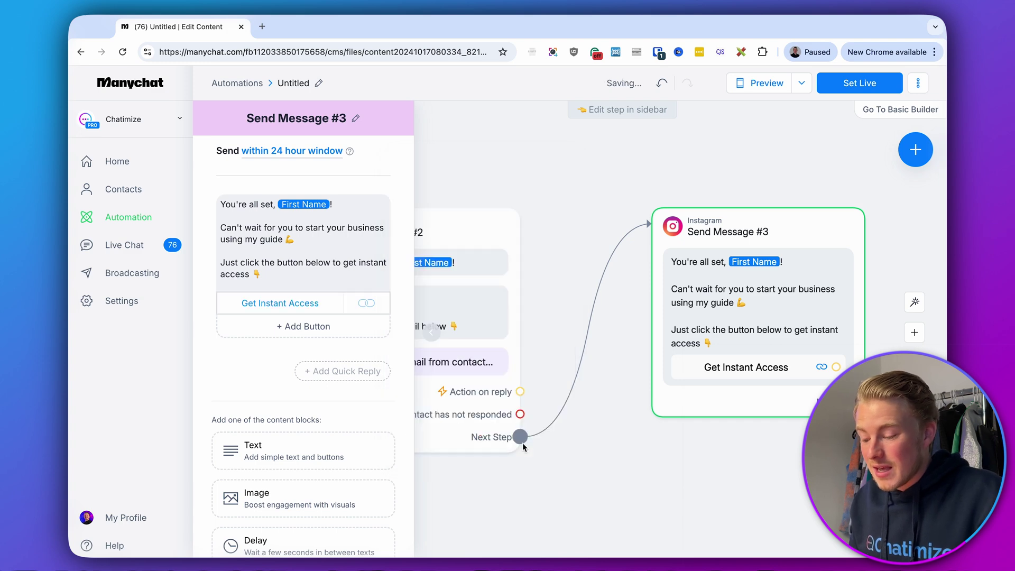
click(608, 444)
scroll(608, 445, down, 3)
scroll(741, 221, left, 3)
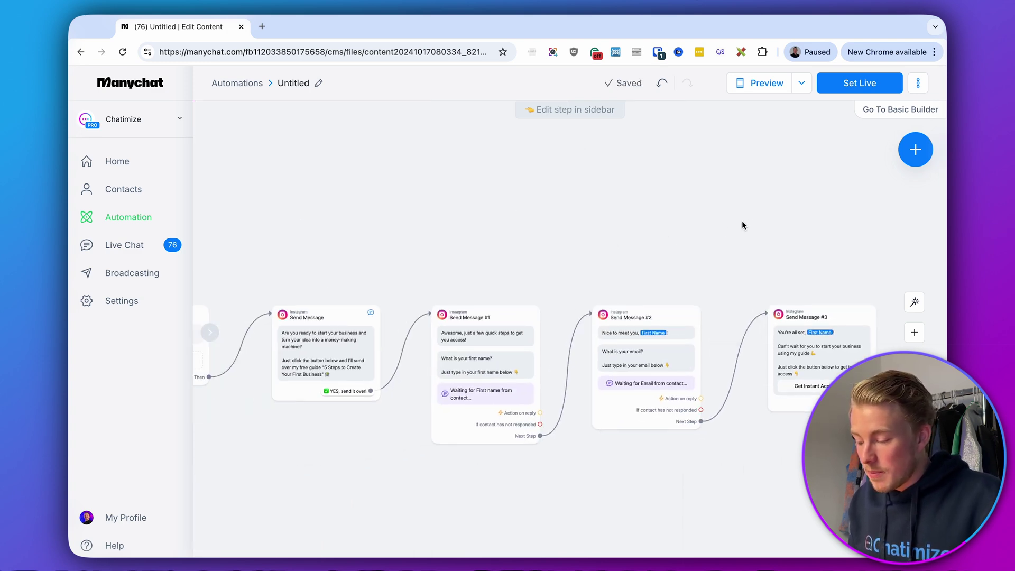
click(842, 85)
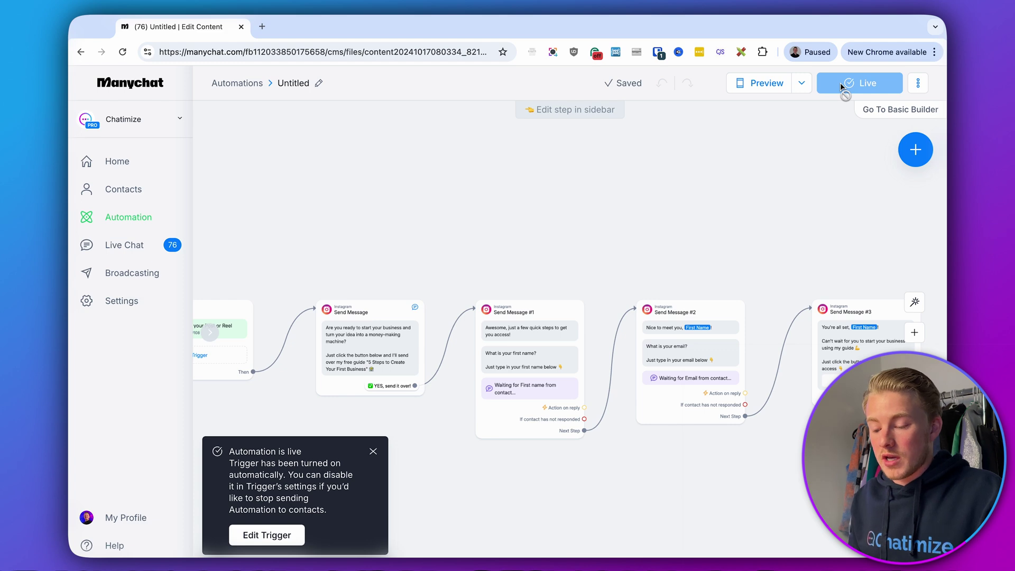
Pan along the flow to review the opening message and Send Messages #1, #2 and #3
scroll(499, 212, left, 3)
scroll(500, 238, left, 5)
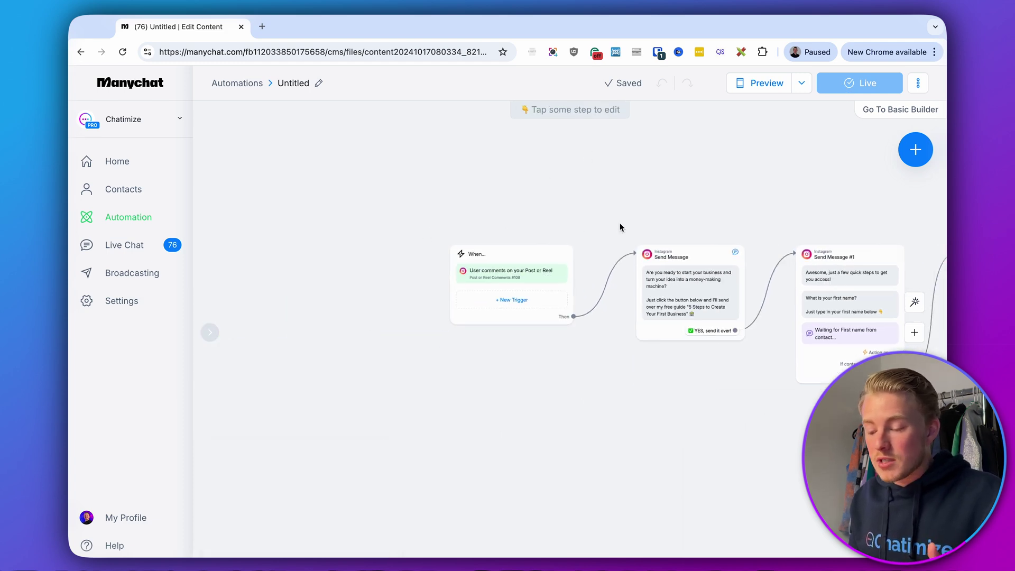
scroll(520, 278, up, 3)
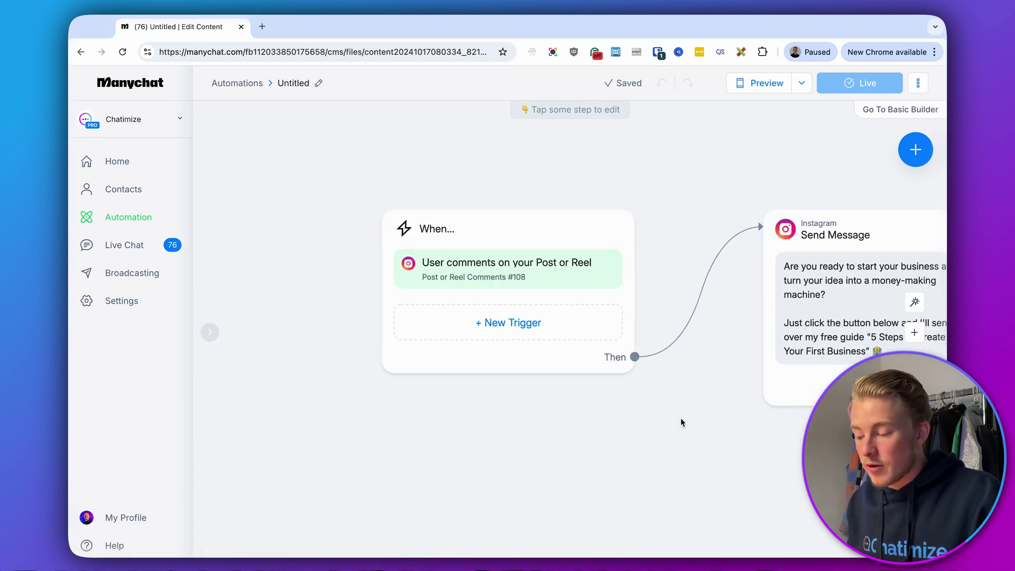
drag(680, 424, 385, 392)
click(506, 276)
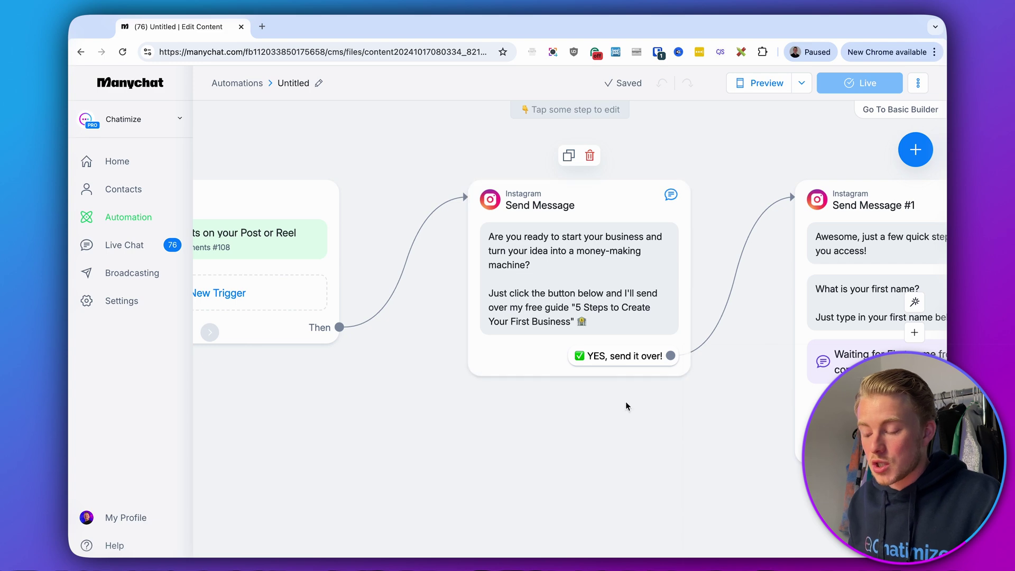
drag(626, 401, 428, 410)
click(740, 364)
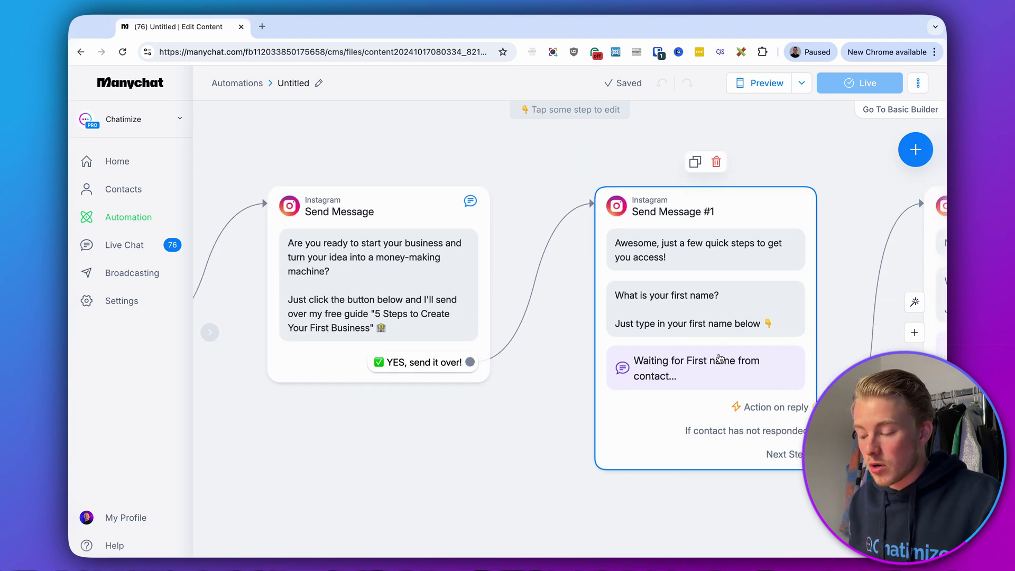
drag(838, 339, 488, 365)
click(714, 370)
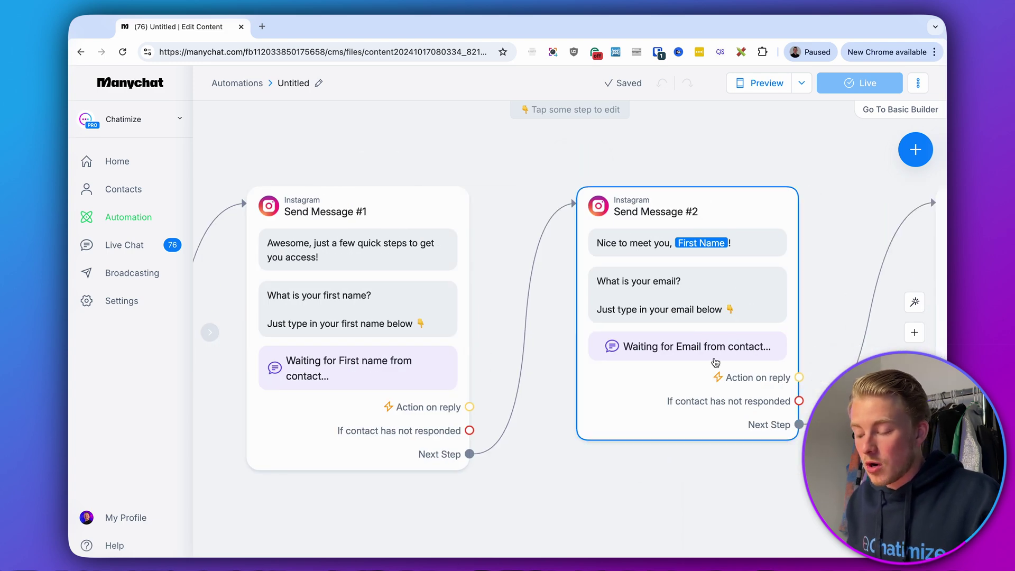
drag(824, 289, 397, 293)
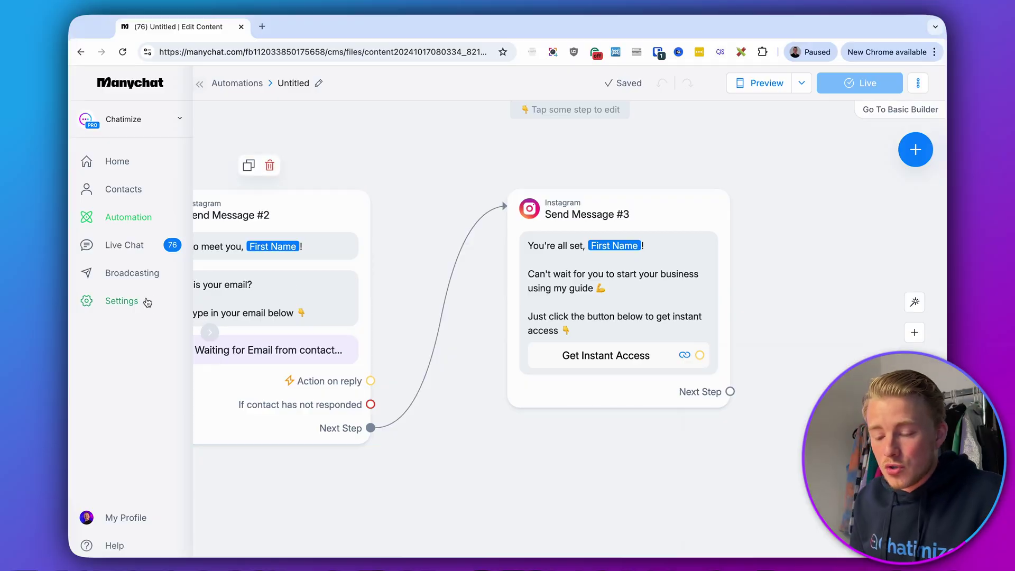
Open Settings in a new tab and show the Integrations section
right_click(147, 302)
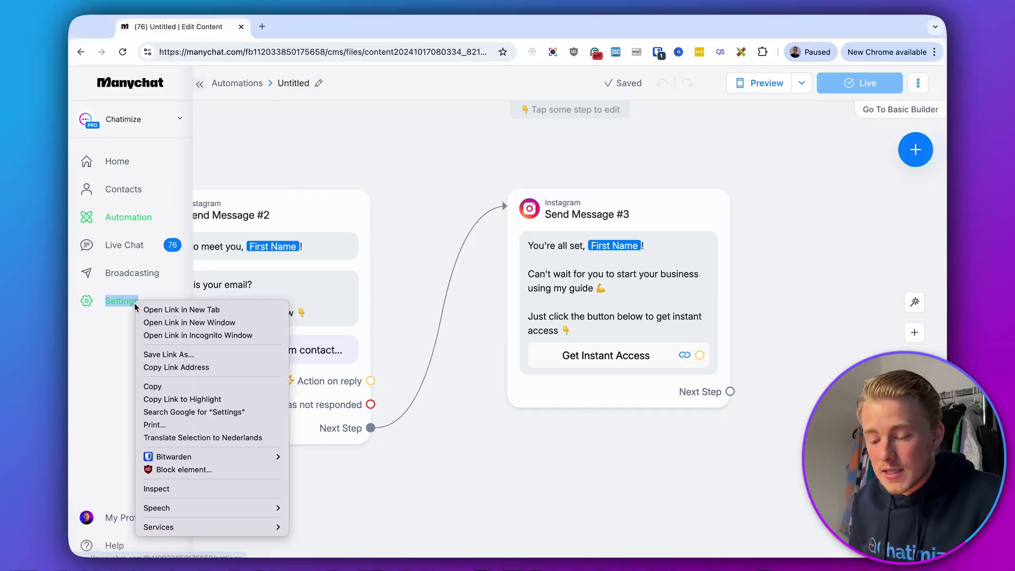
click(169, 309)
click(288, 27)
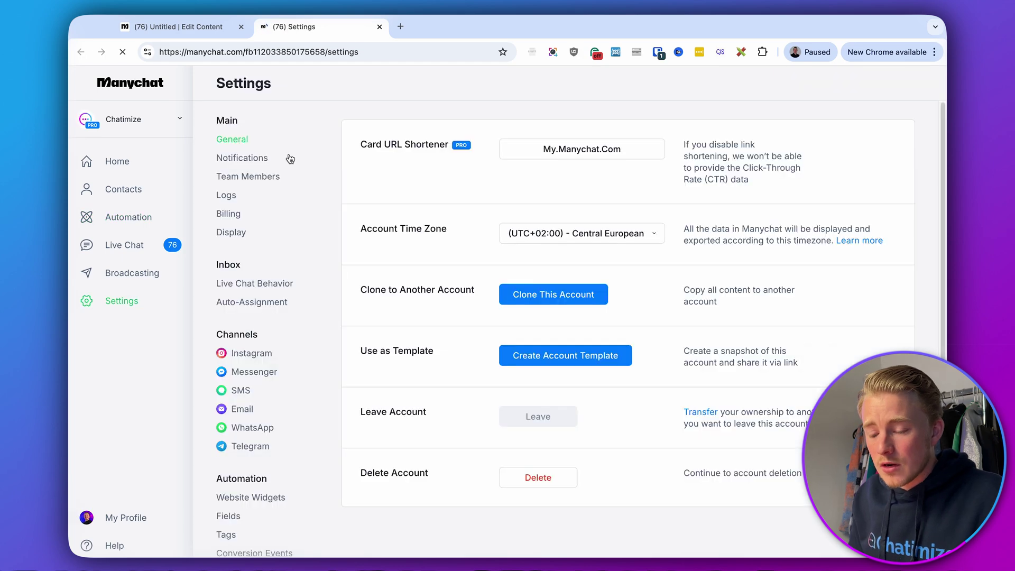
scroll(271, 317, down, 5)
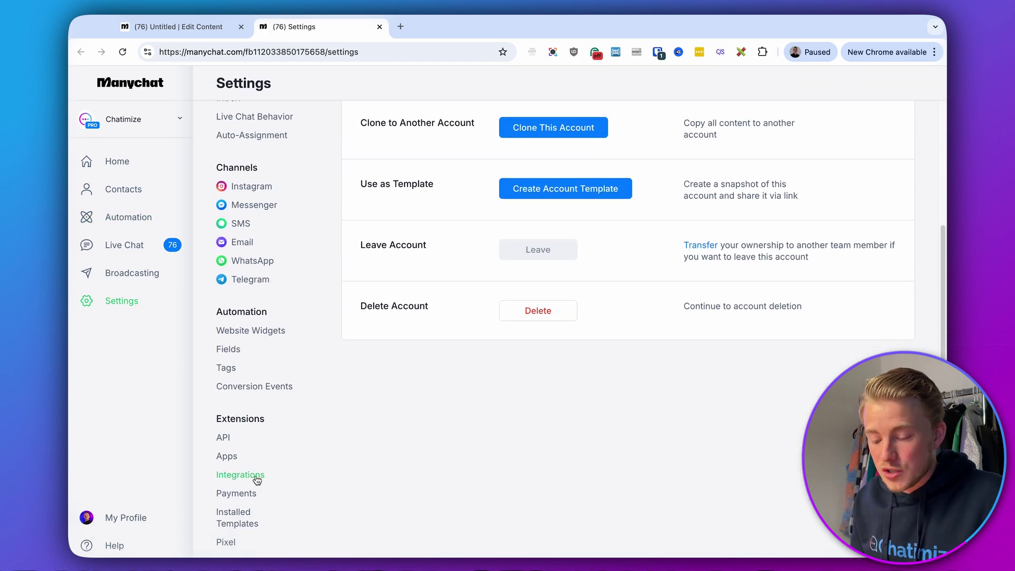
click(252, 475)
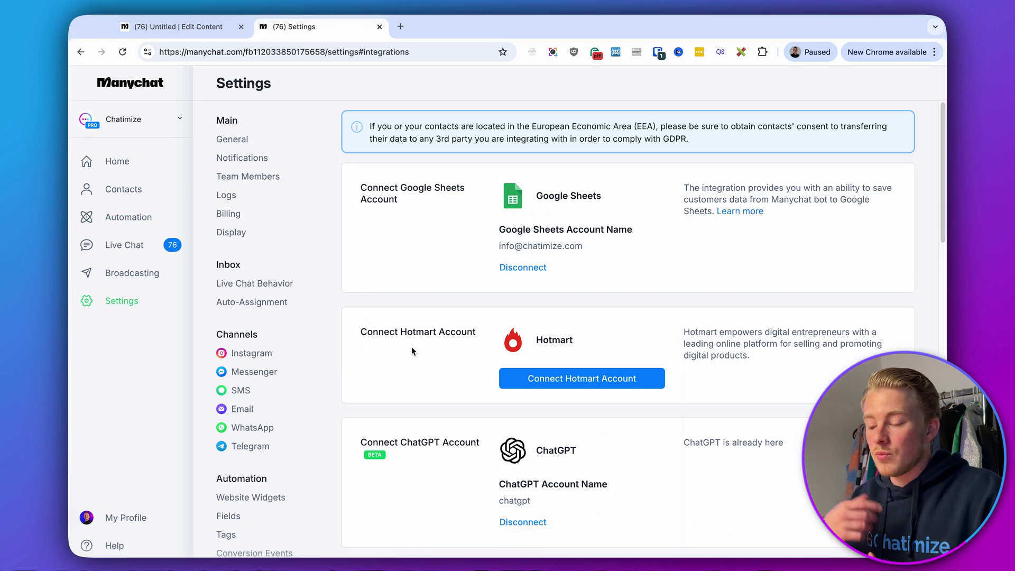
Check that the MailChimp integration is connected, then go back to the Edit Content tab
scroll(412, 347, down, 9)
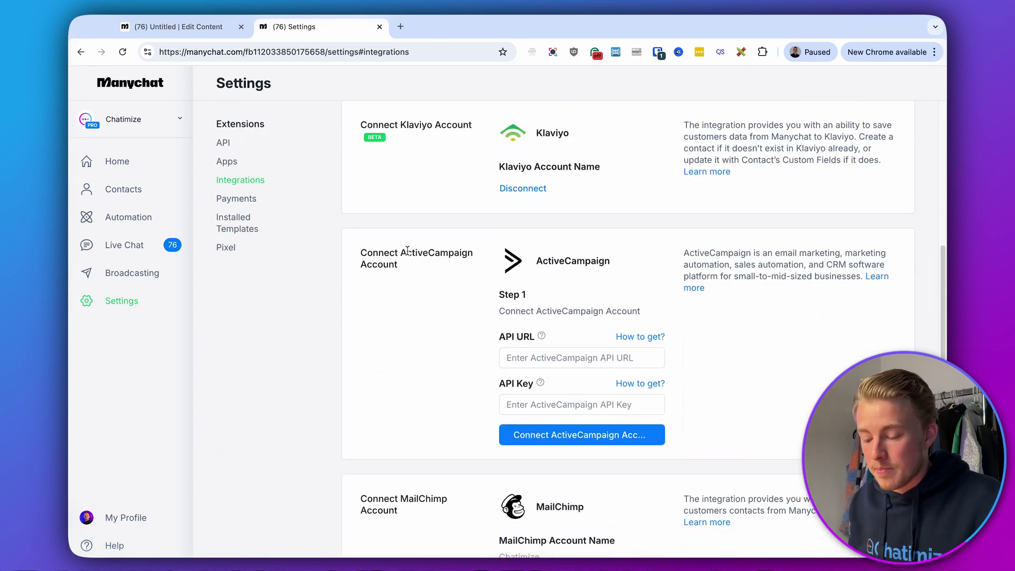
scroll(407, 249, down, 3)
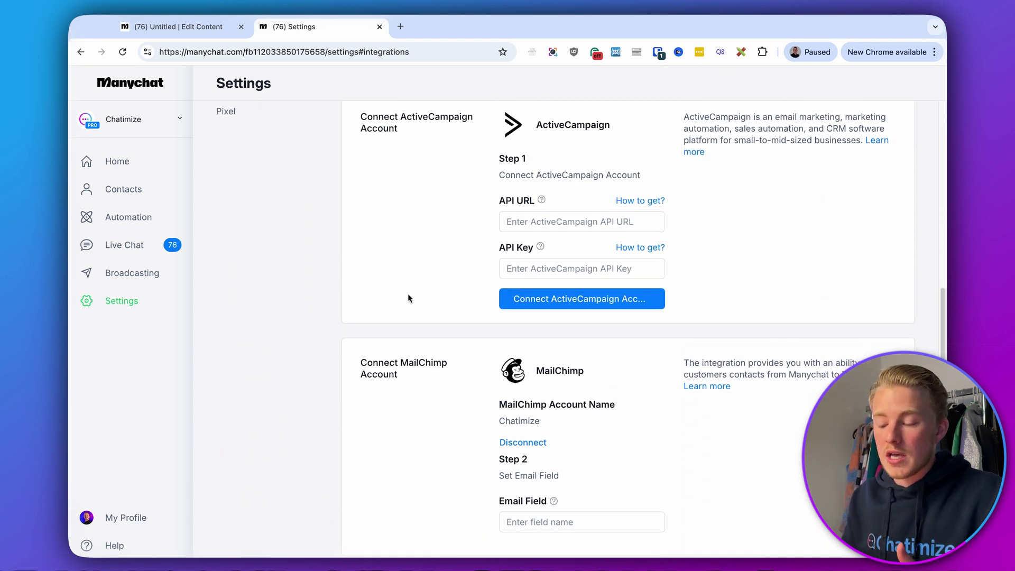
drag(375, 363, 438, 376)
click(439, 376)
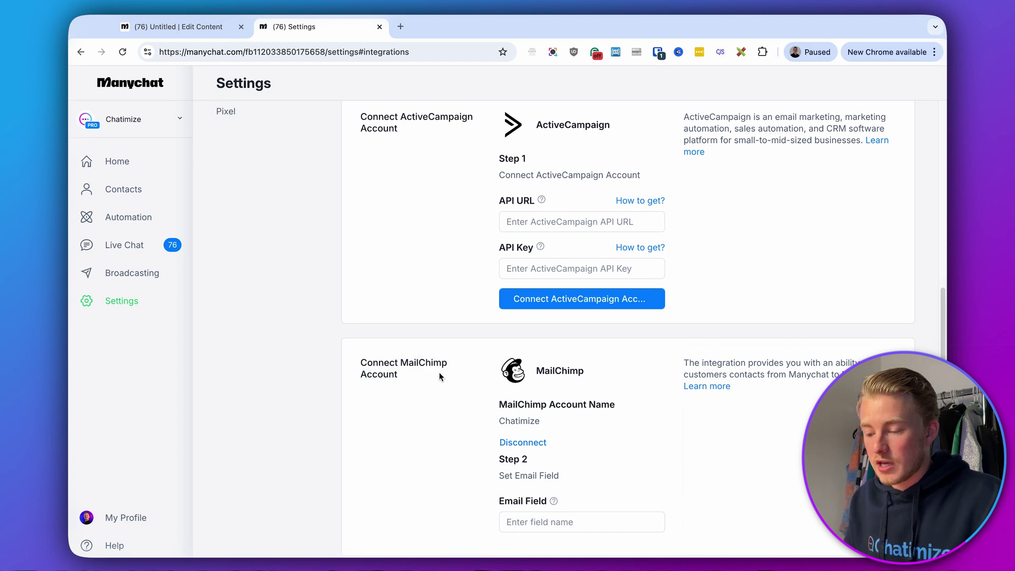
scroll(480, 201, up, 2)
scroll(480, 201, down, 7)
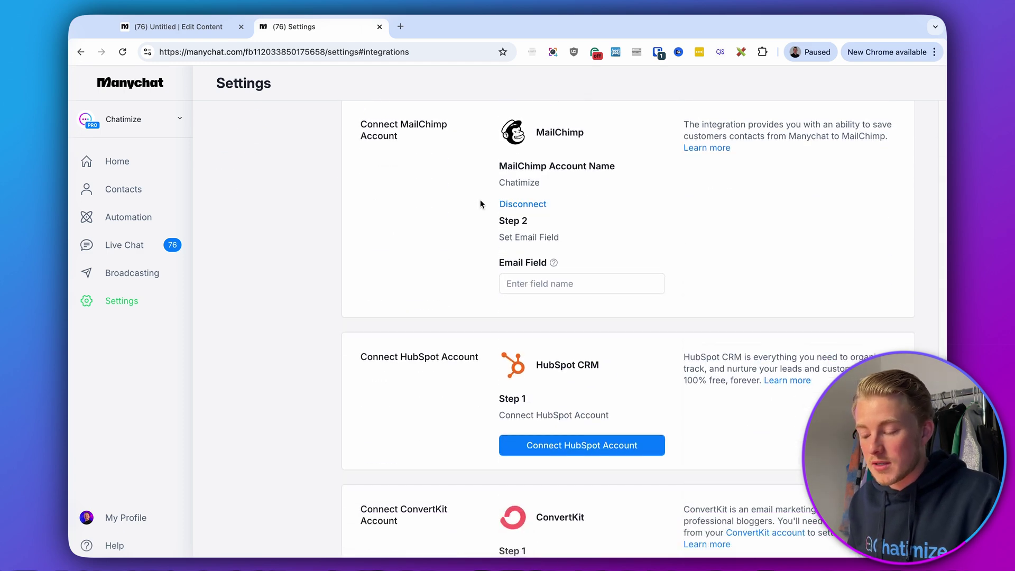
scroll(480, 204, down, 4)
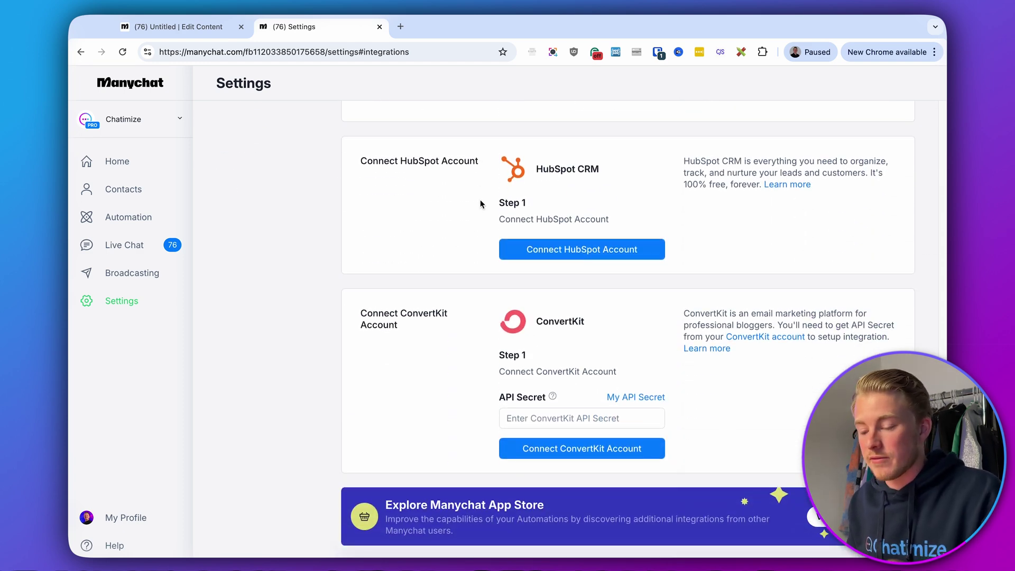
scroll(480, 204, up, 8)
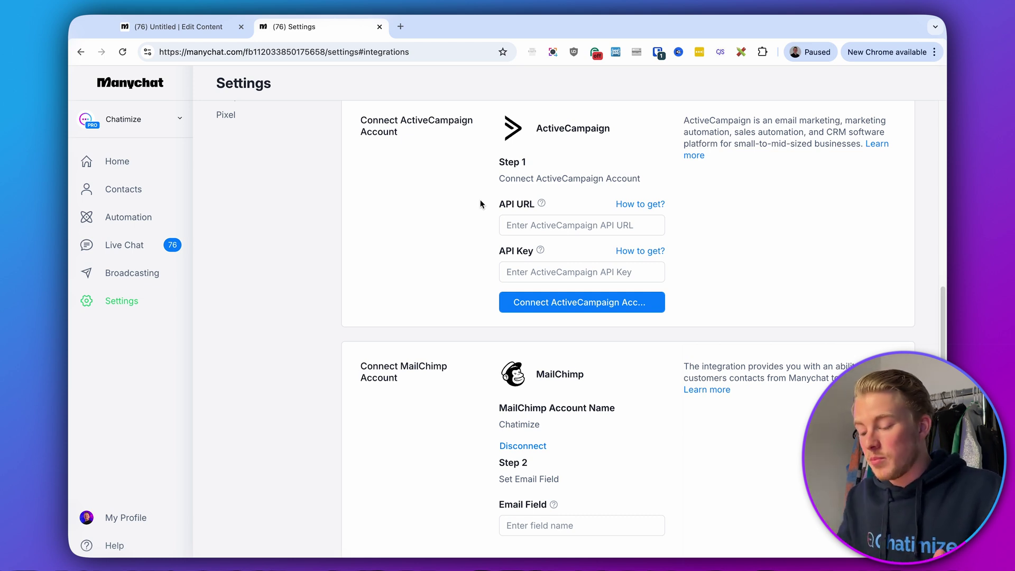
double_click(489, 381)
click(489, 380)
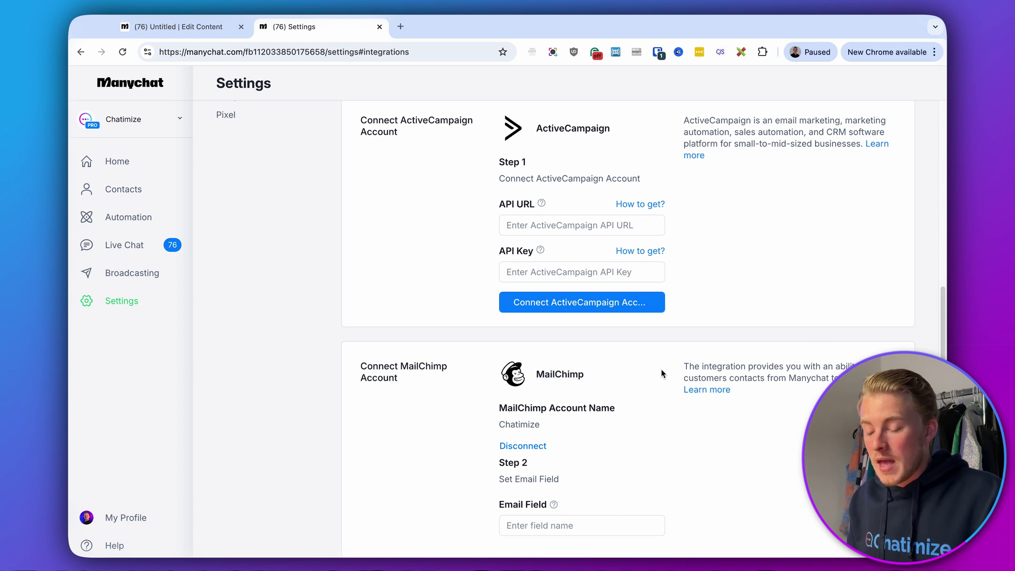
click(211, 26)
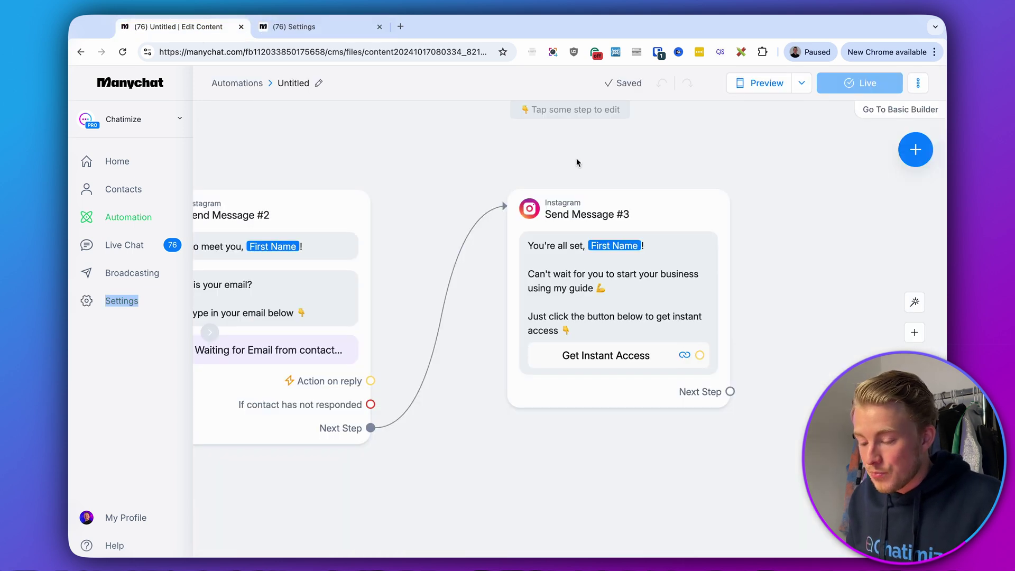
Attach an Actions step to Send Message #2's email reply with MailChimp's Add Contact to a List
drag(761, 204, 912, 203)
drag(712, 202, 673, 205)
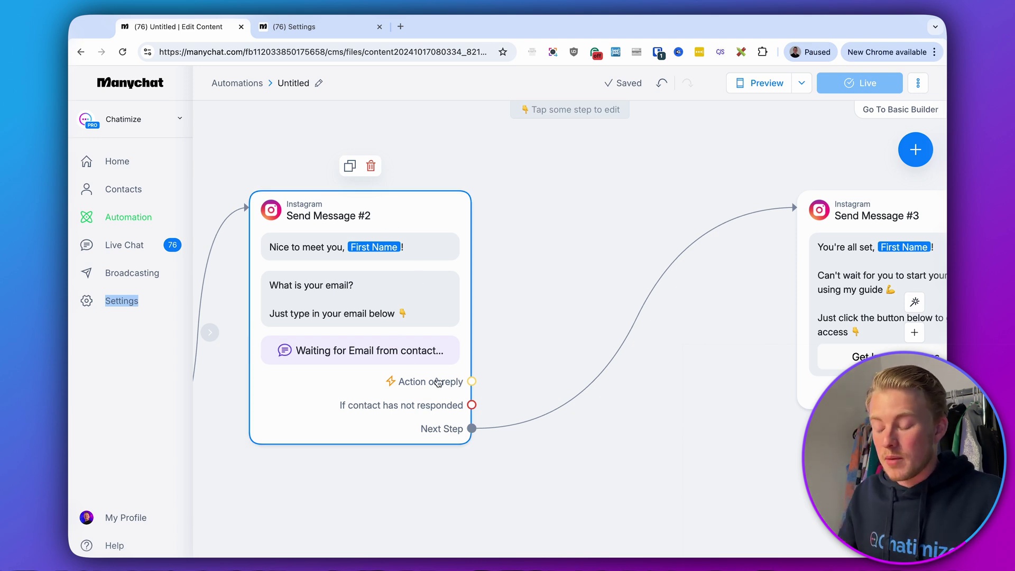
drag(472, 381, 554, 209)
click(585, 206)
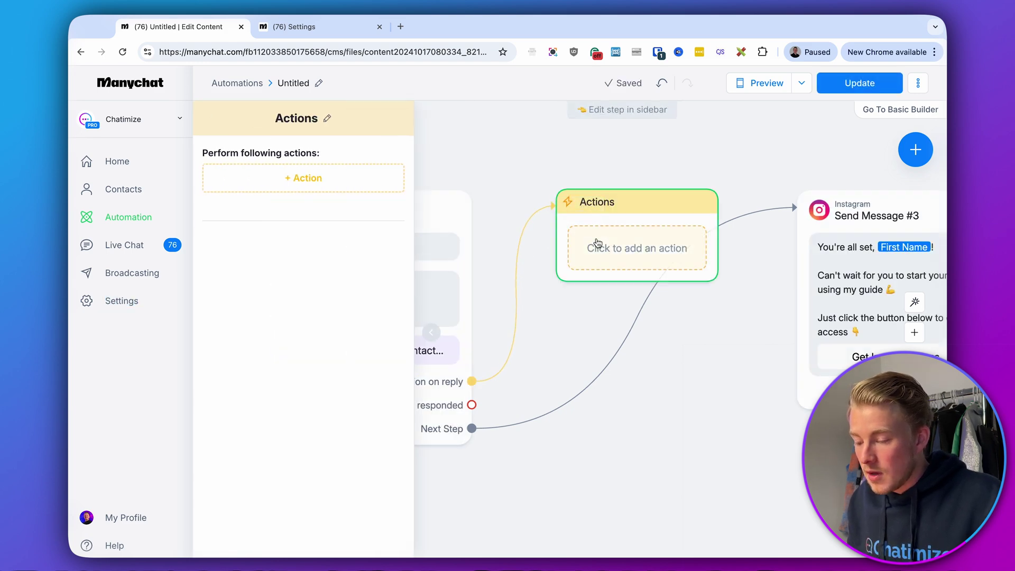
click(345, 188)
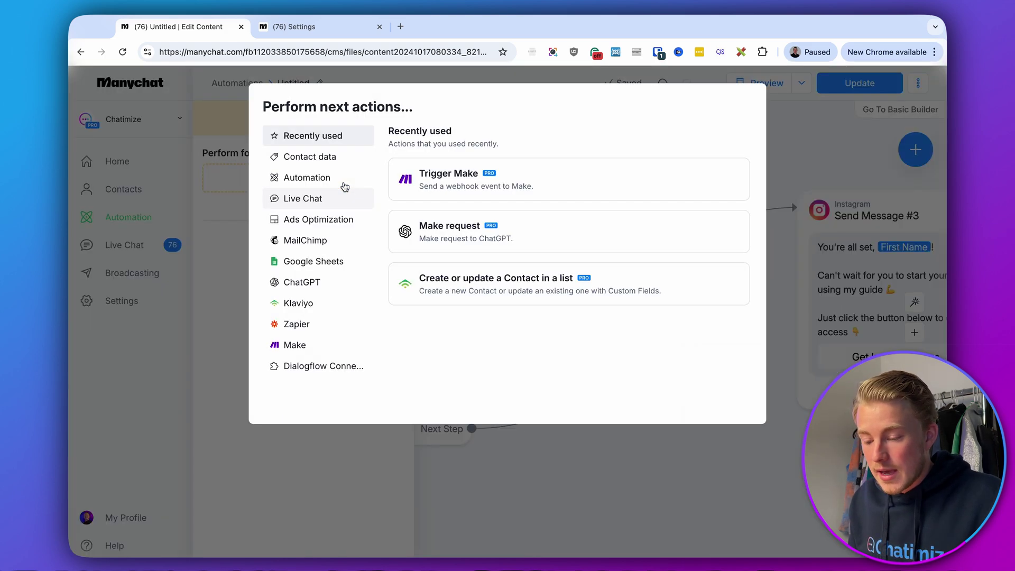
click(301, 242)
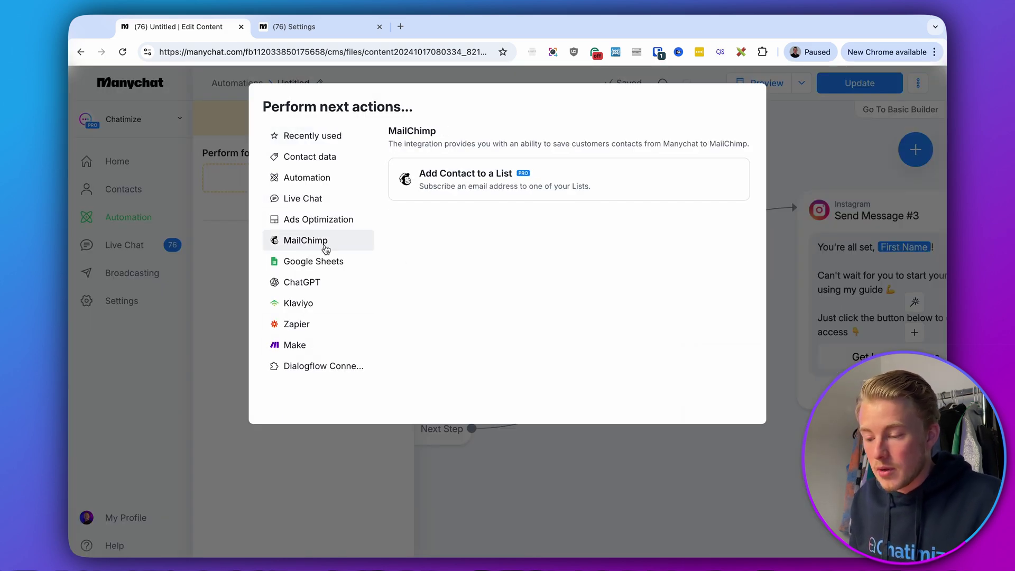
click(468, 196)
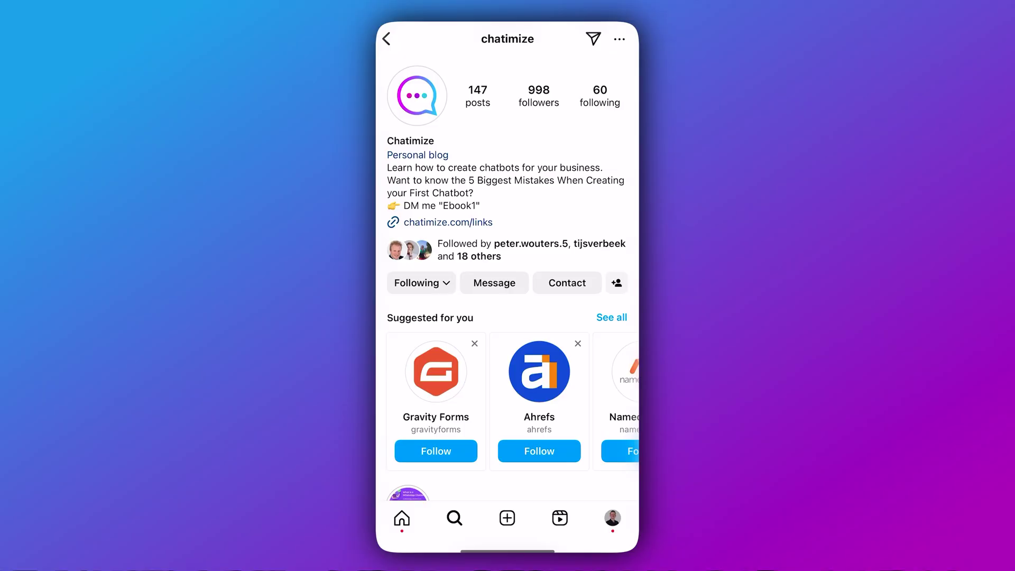
Post the comment 'Ebook' on the Get Approved for the WhatsApp Business API post
scroll(508, 291, down, 15)
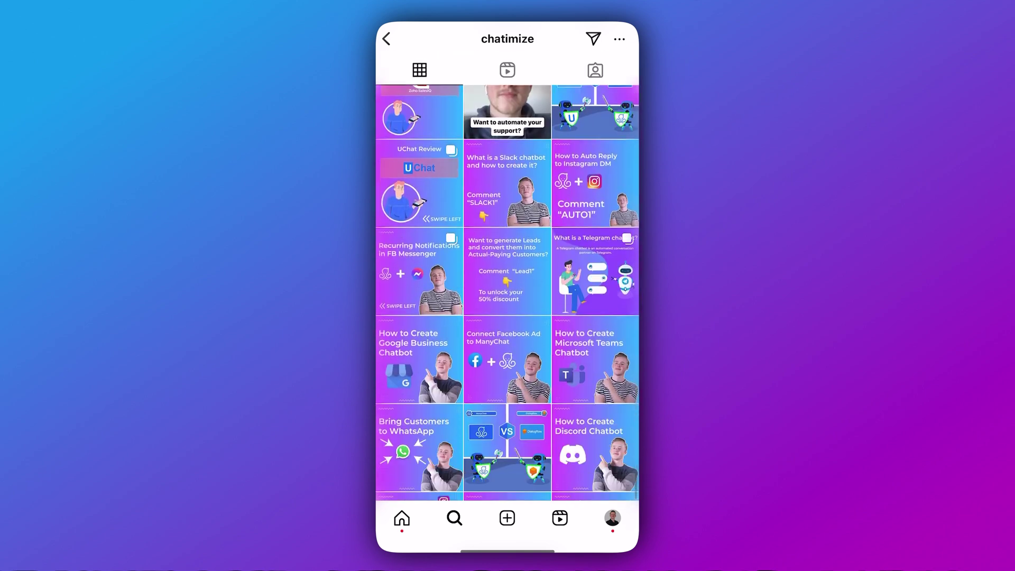
scroll(507, 293, down, 2)
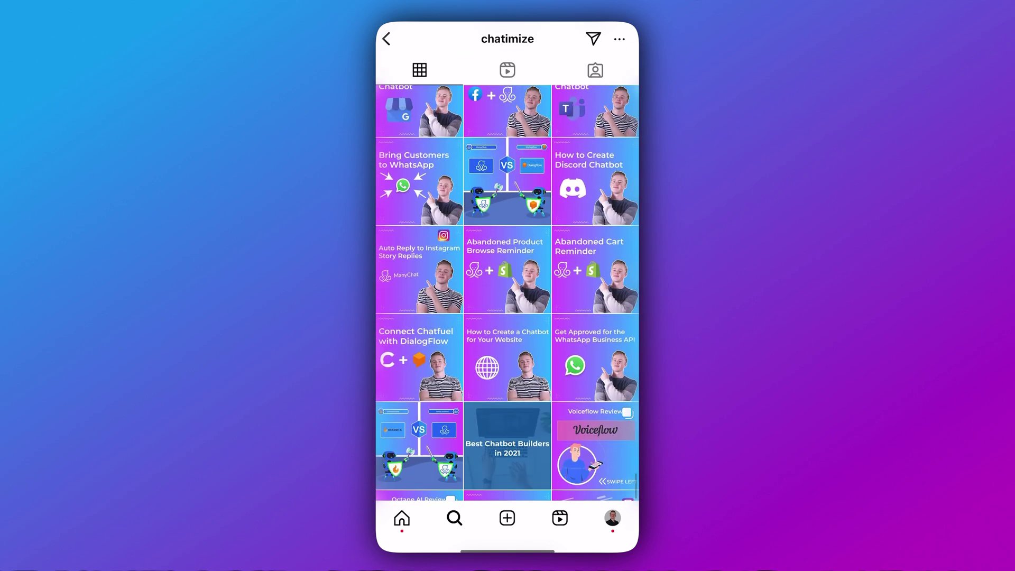
click(595, 357)
click(421, 370)
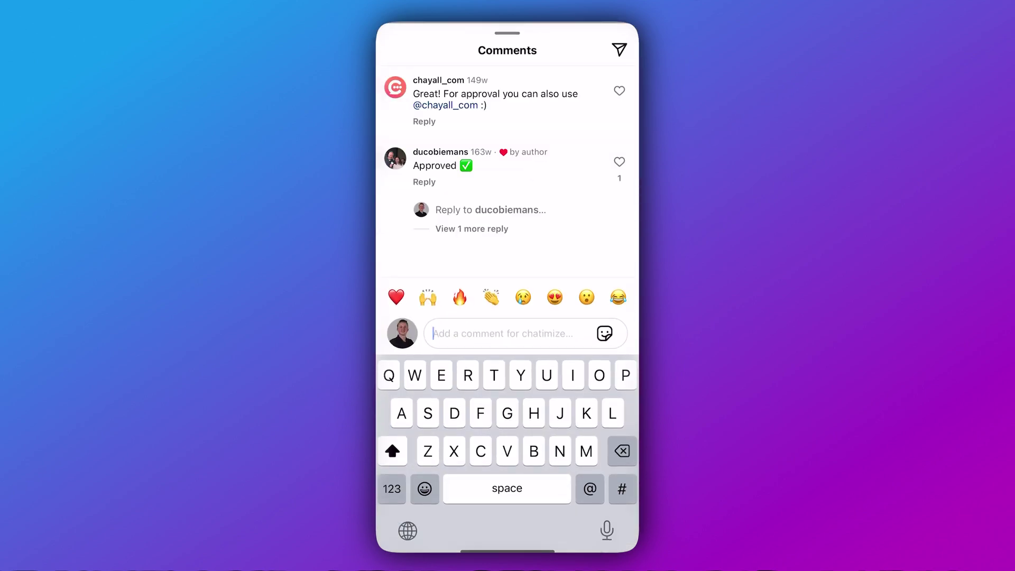
text(Ebook)
click(605, 333)
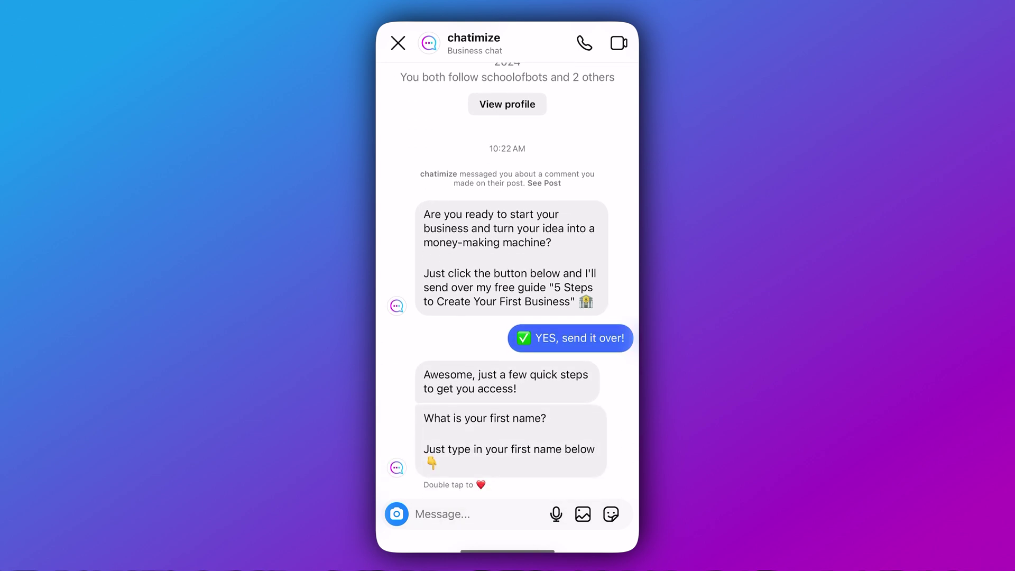
Send the bot a first name, then an email address, and open the Get Instant Access link
click(442, 514)
text(Joren)
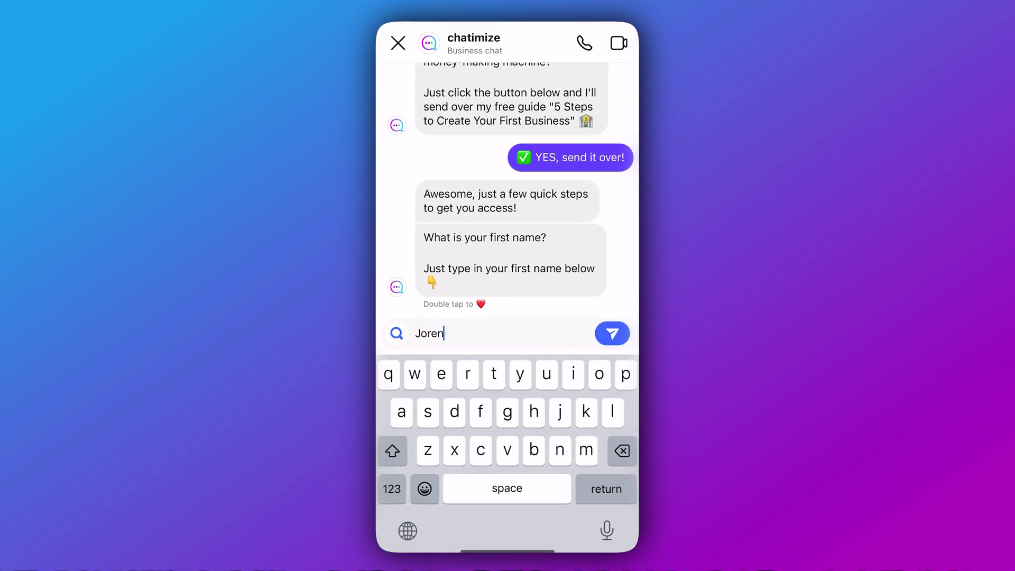
key(Return)
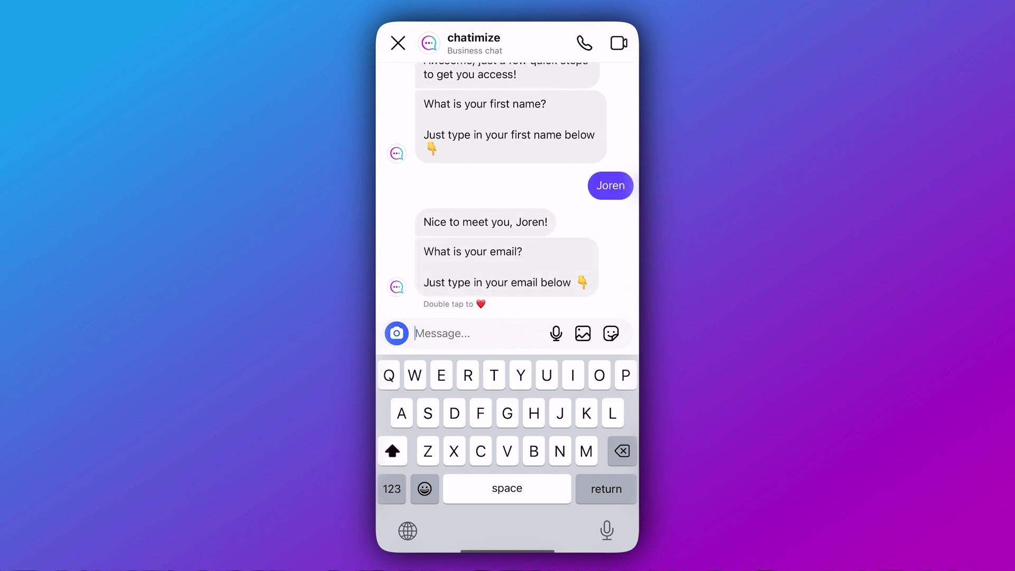
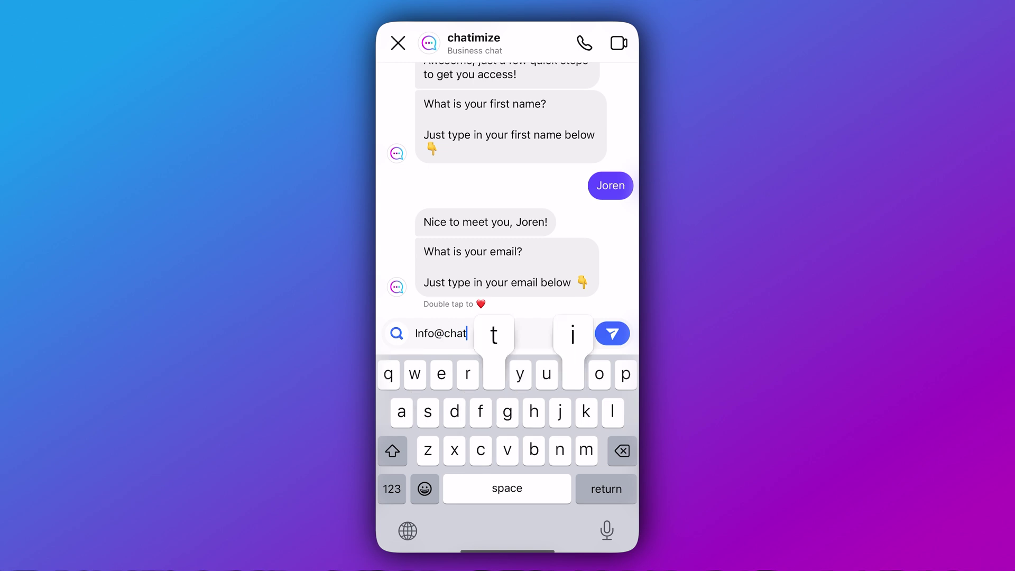
key(Return)
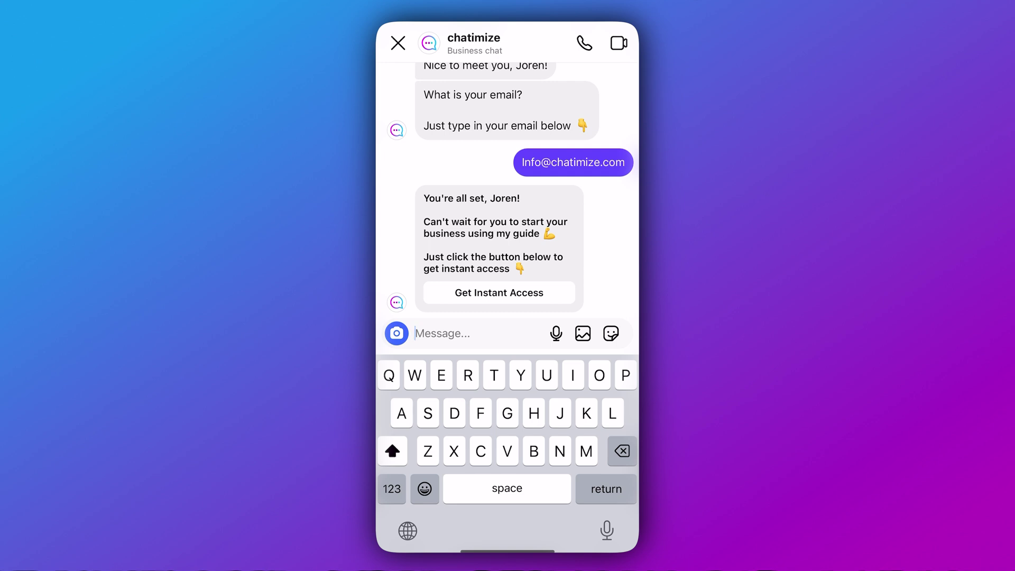
click(499, 292)
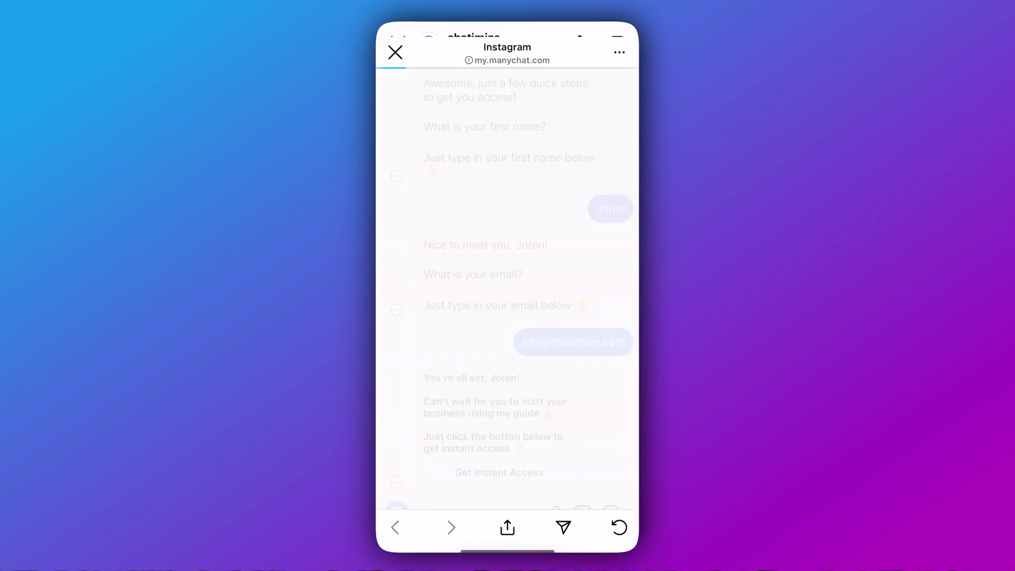